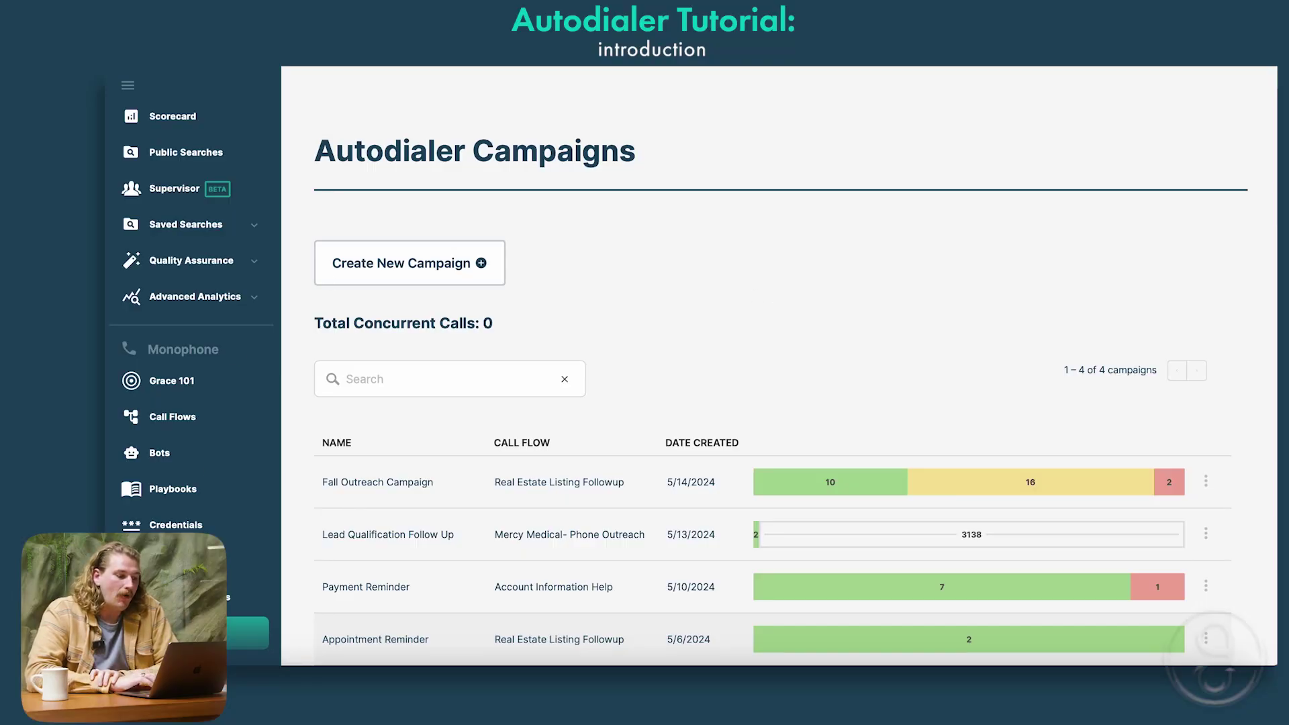
# Scroll down the Autodialer Campaigns page and start a new campaign with Create New Campaign
pyautogui.scroll(-2, 202, 403)
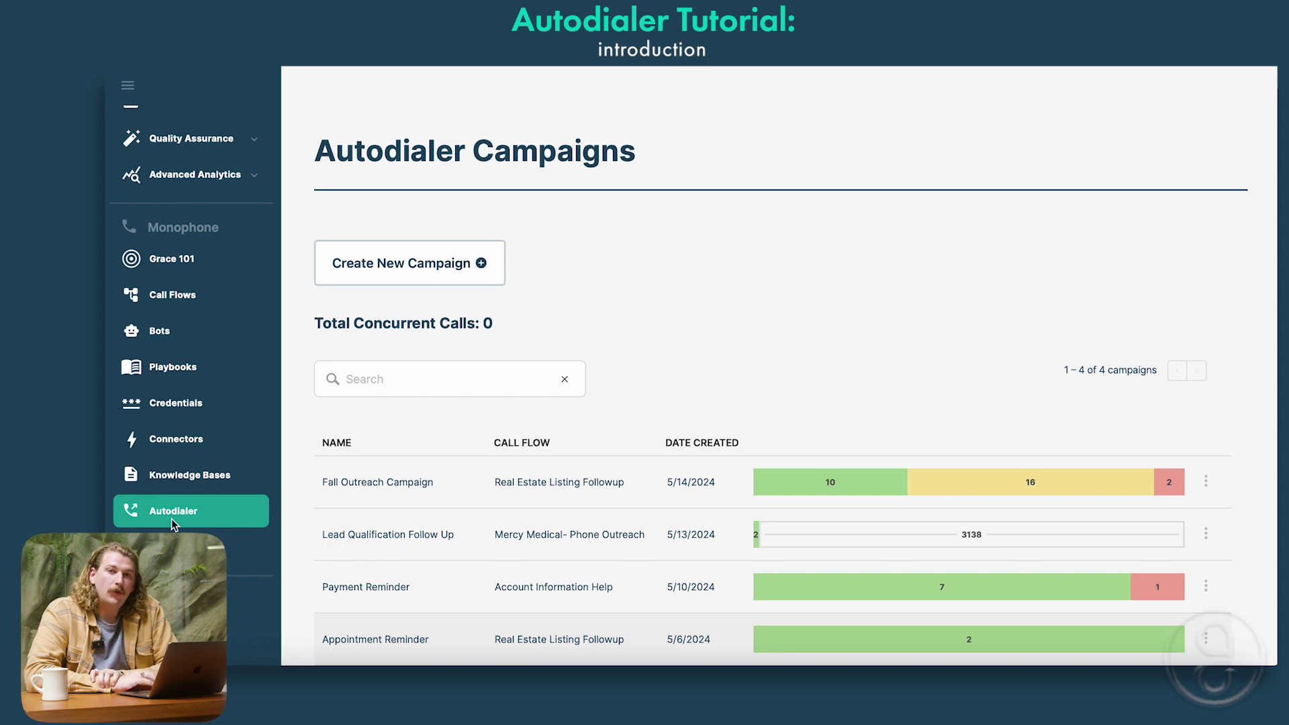
pyautogui.click(430, 270)
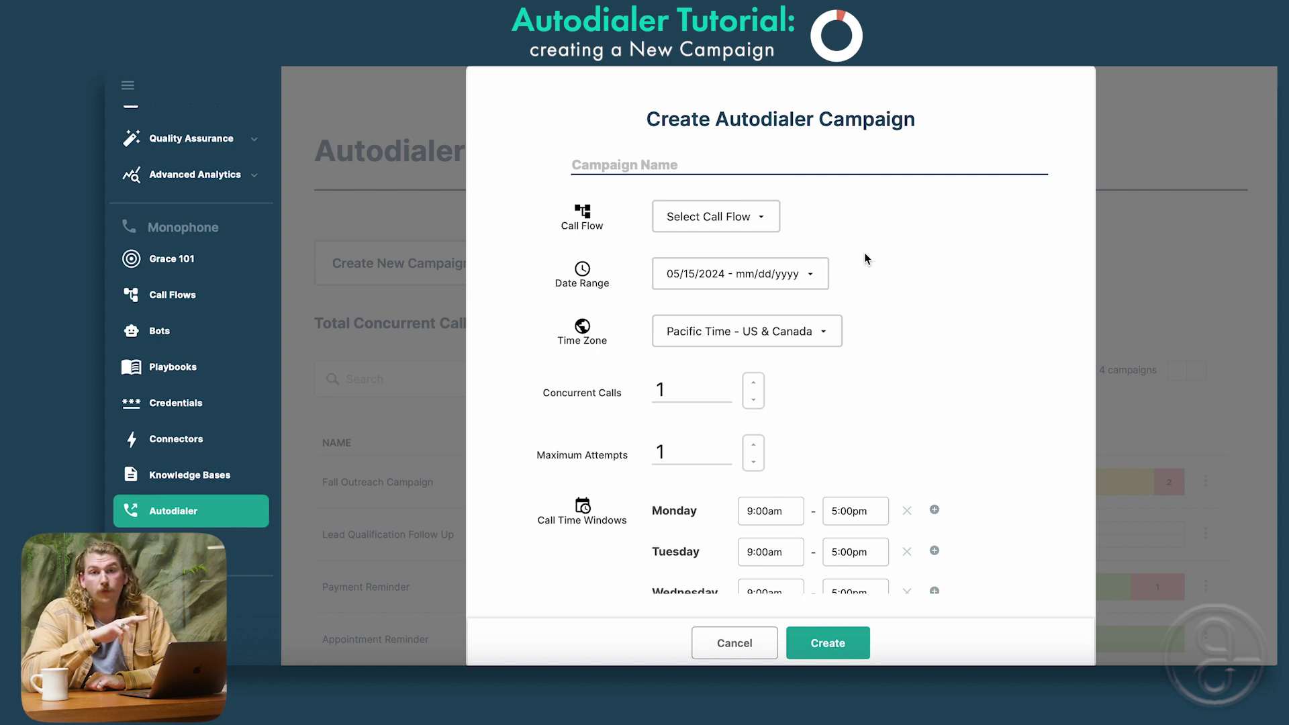
# Enter 'Payment Reminder' as the campaign name and bring up the call flow list
pyautogui.click(742, 211)
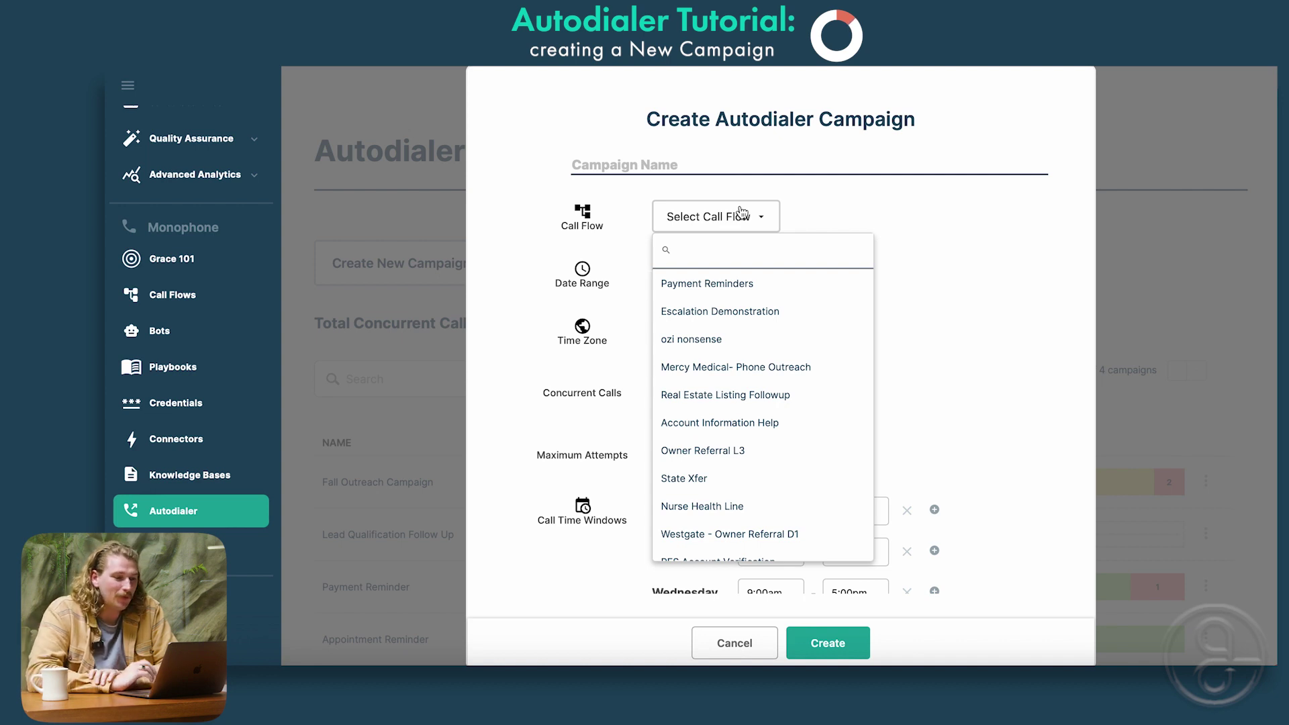
pyautogui.click(672, 163)
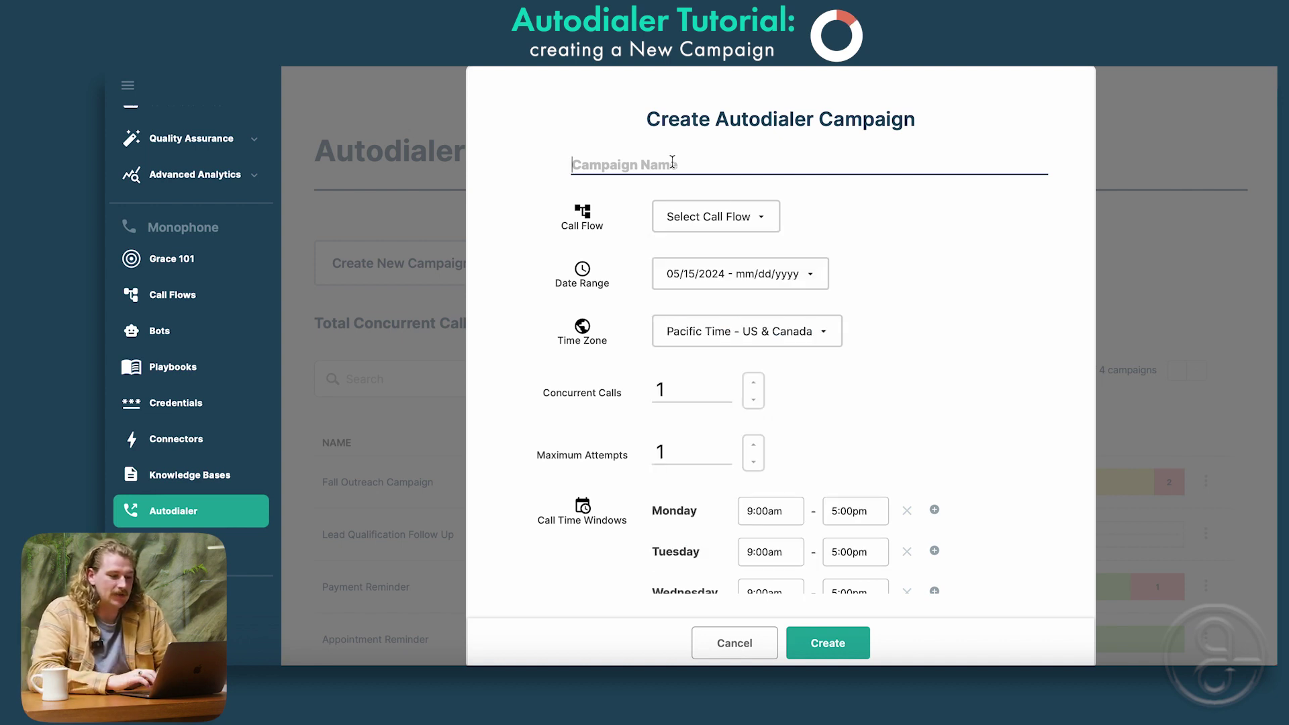
pyautogui.write('P')
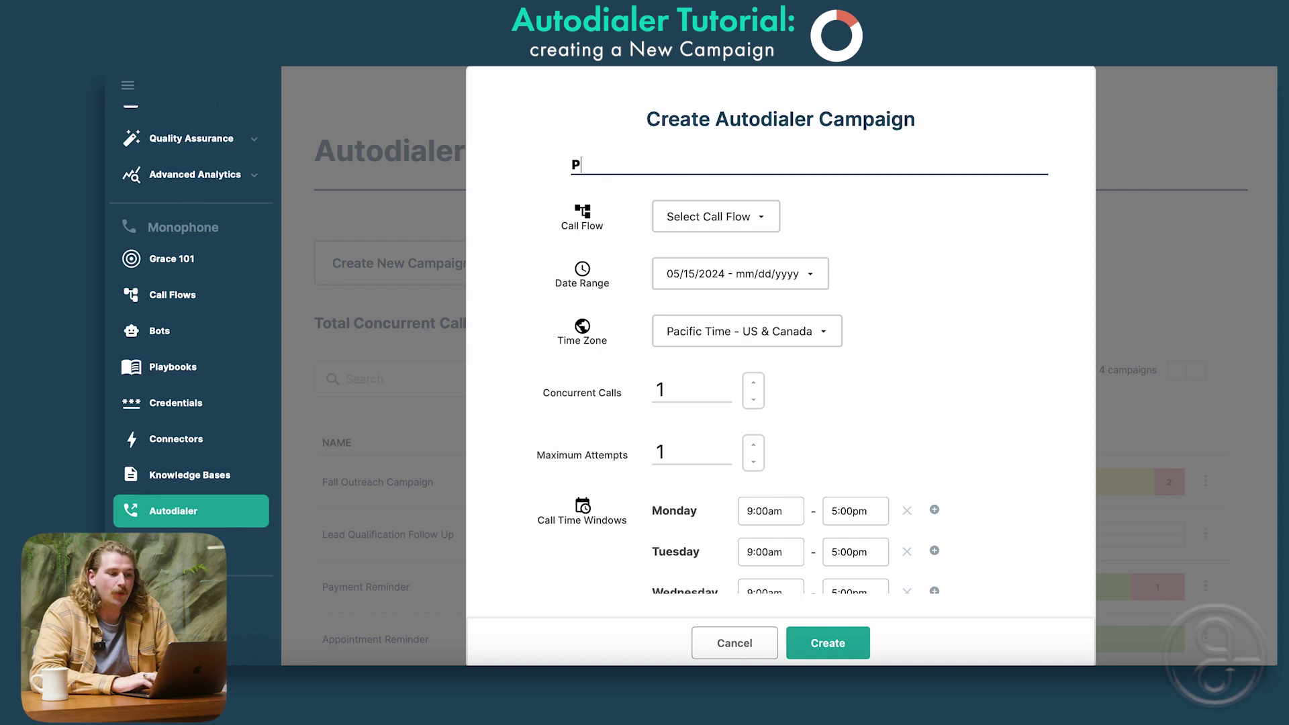
pyautogui.write('ayment Reminder')
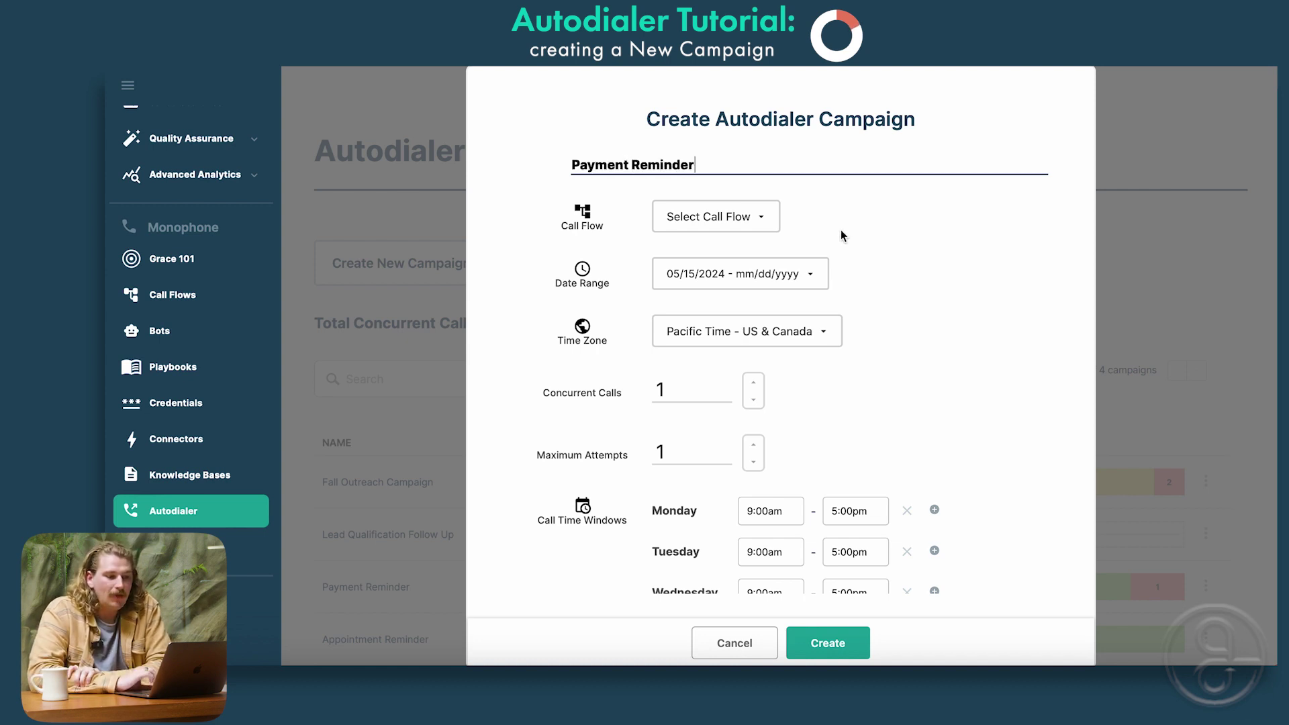
pyautogui.click(760, 222)
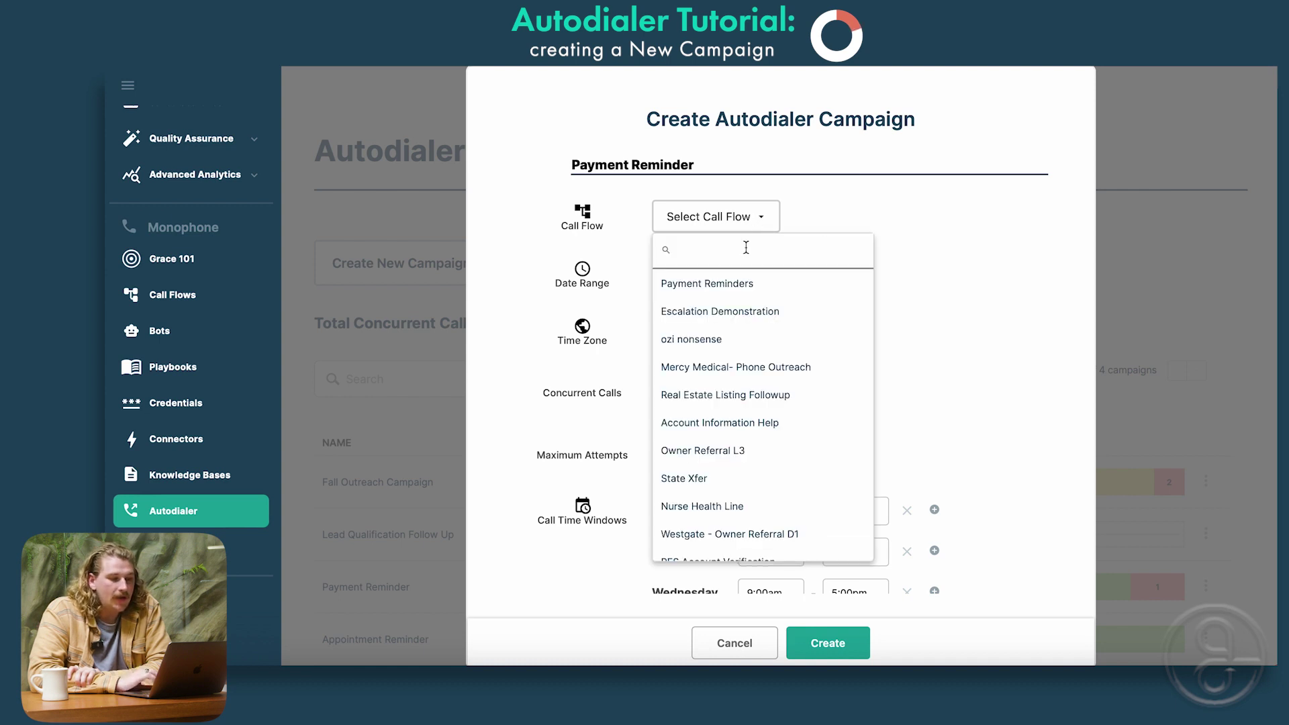
# Choose the Payment Reminders call flow and apply a 05/15/2024–05/17/2024 date range
pyautogui.click(719, 286)
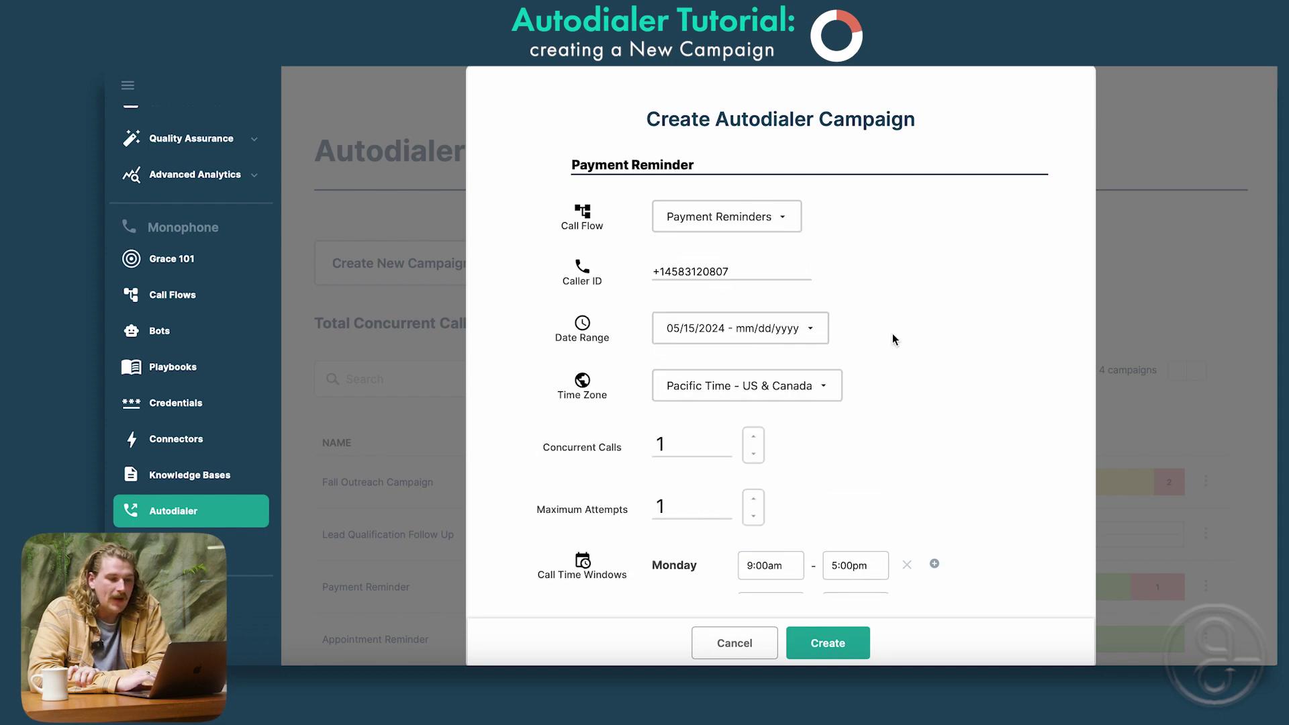
pyautogui.scroll(-2, 890, 336)
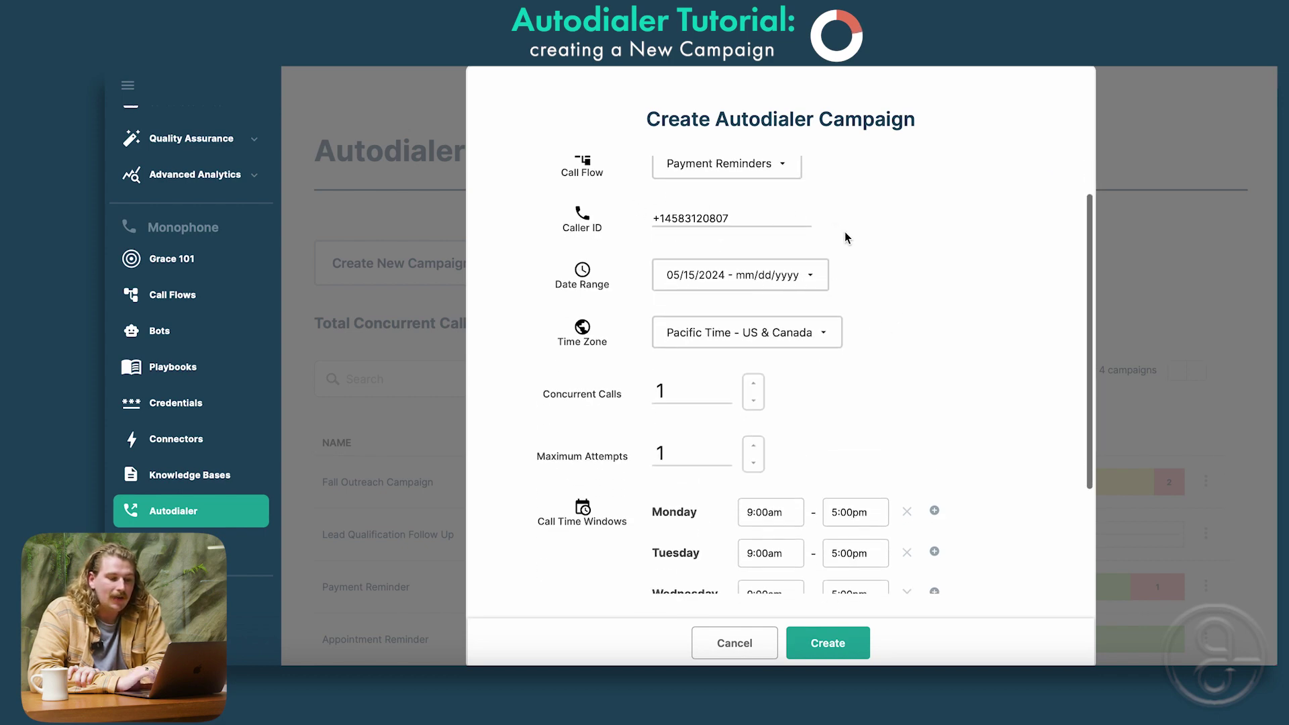
pyautogui.click(810, 278)
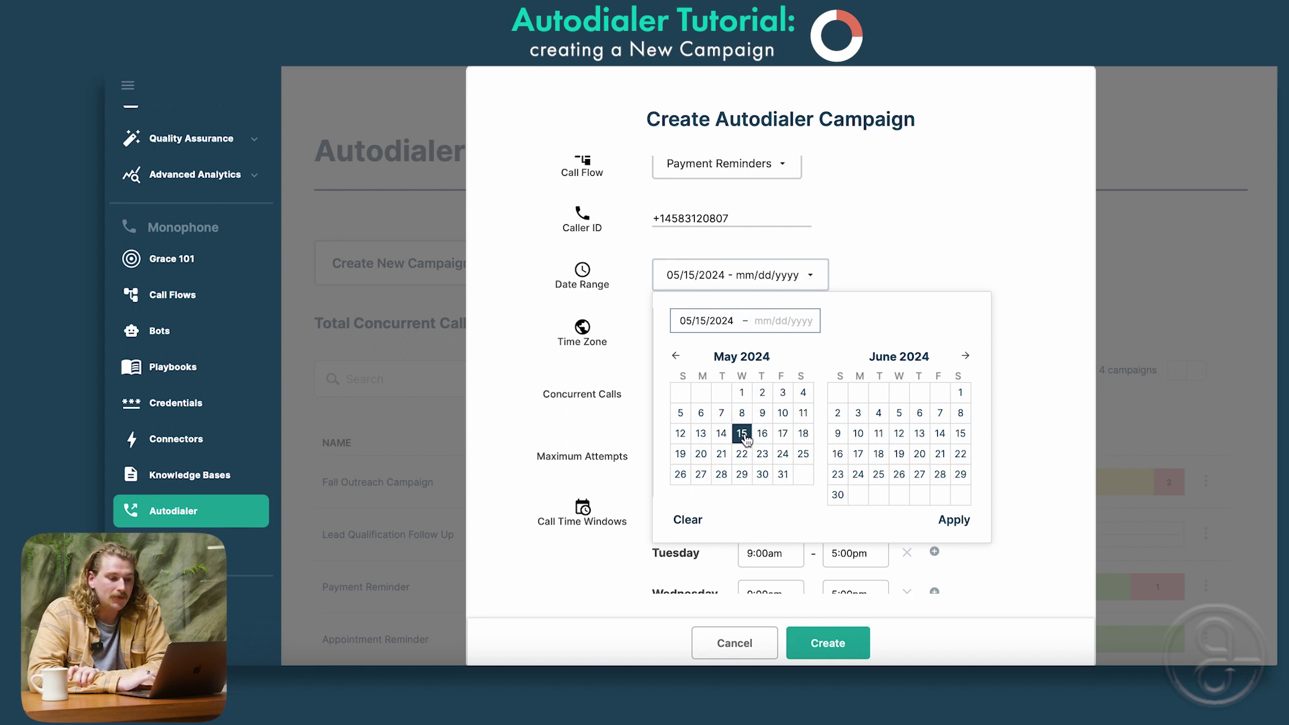
pyautogui.click(784, 433)
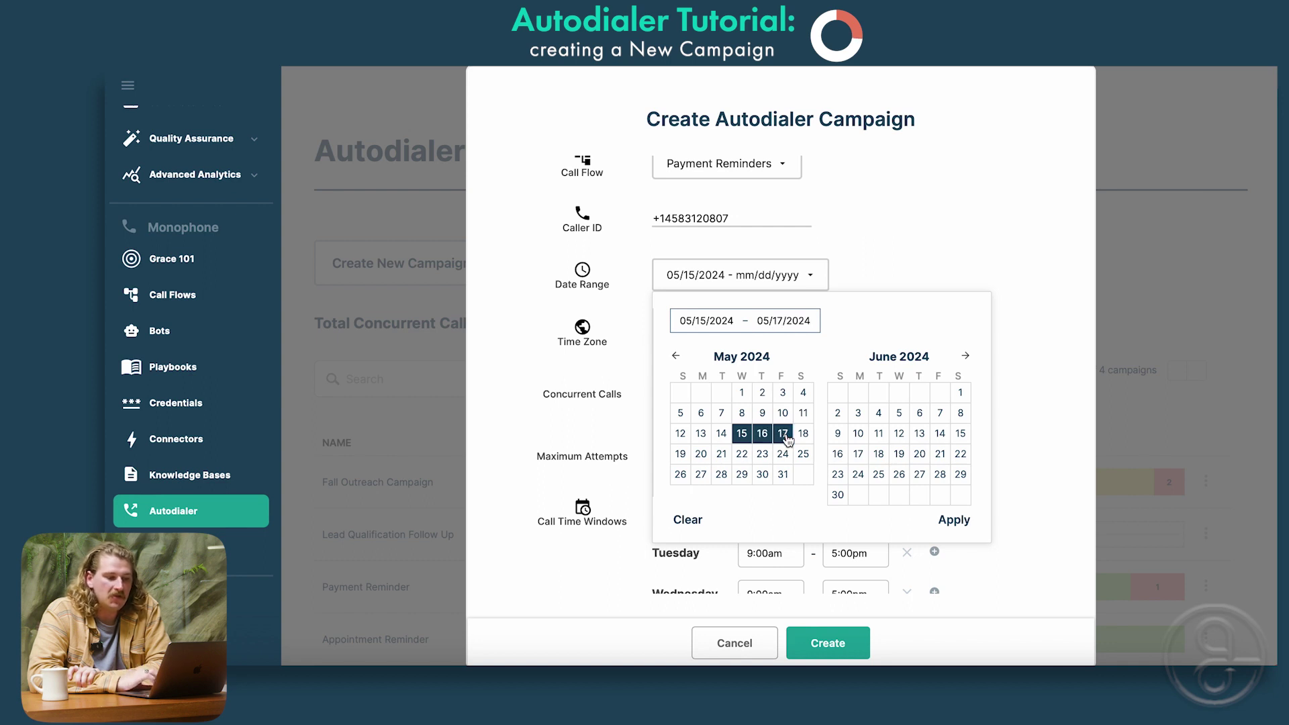
pyautogui.click(955, 523)
pyautogui.scroll(-1, 880, 350)
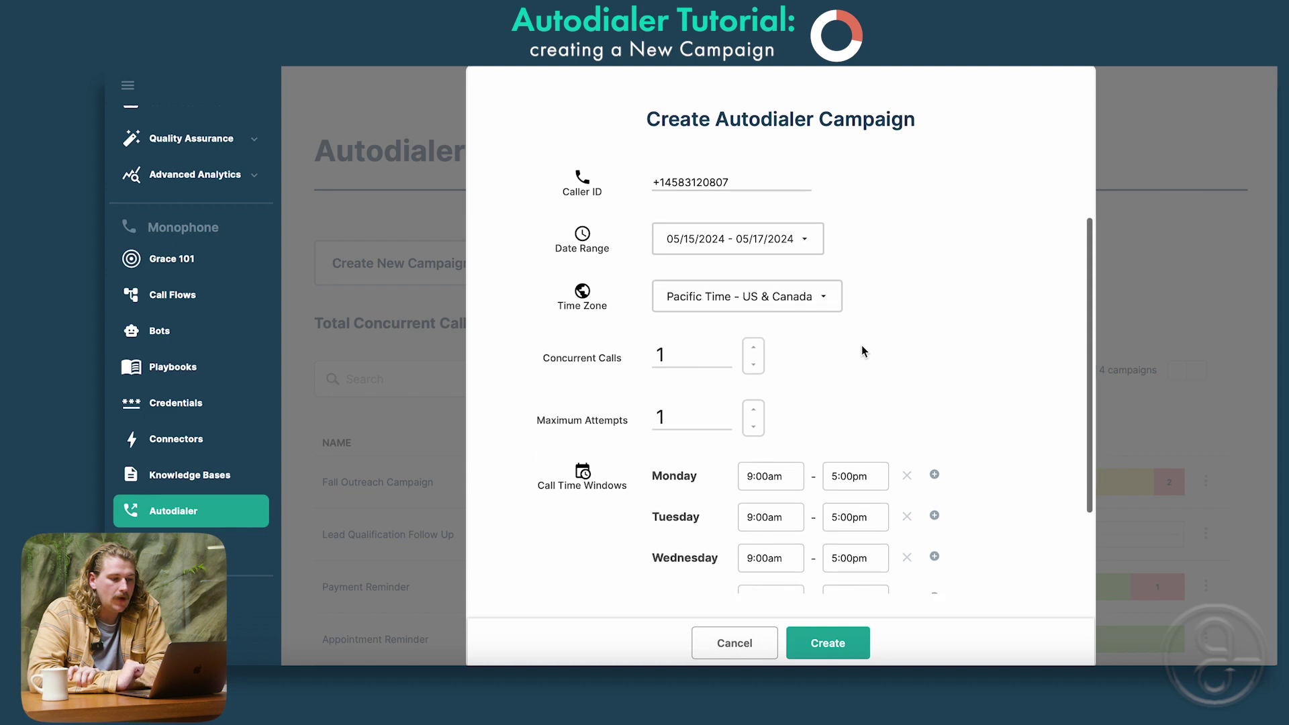
# Set the campaign time zone to Eastern Time - US & Canada
pyautogui.click(806, 292)
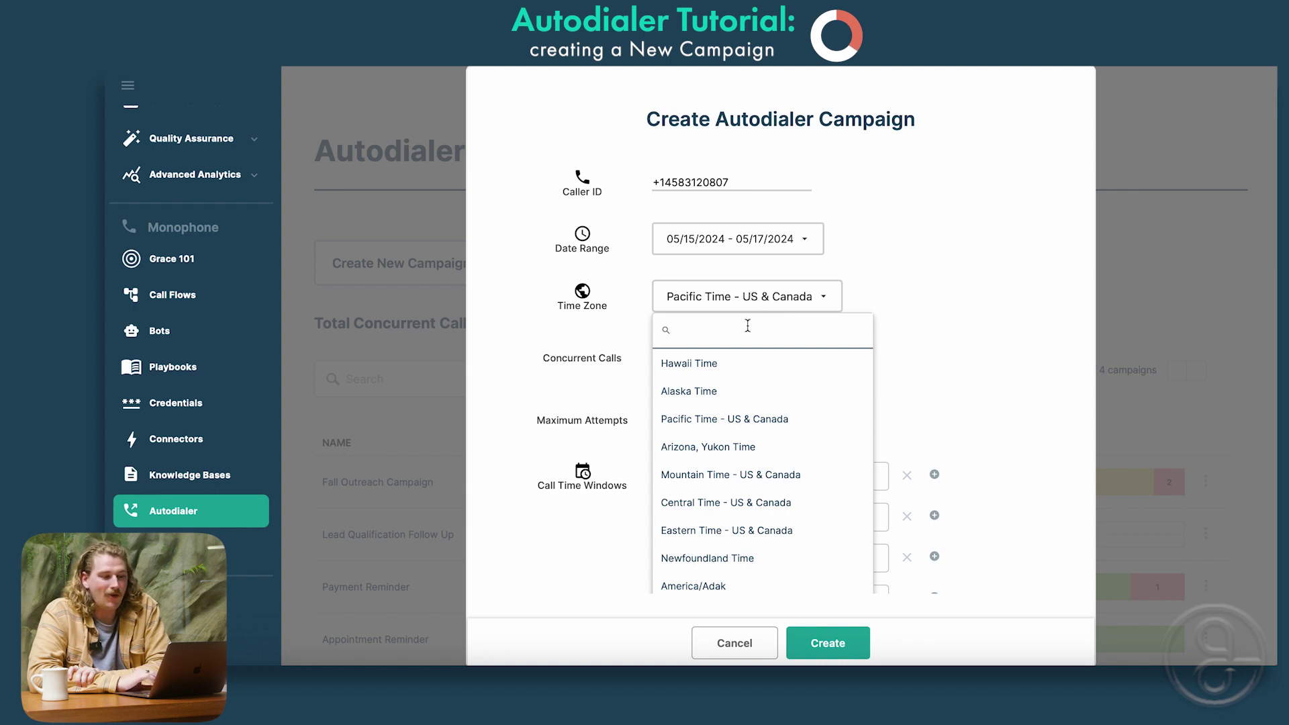
pyautogui.click(723, 535)
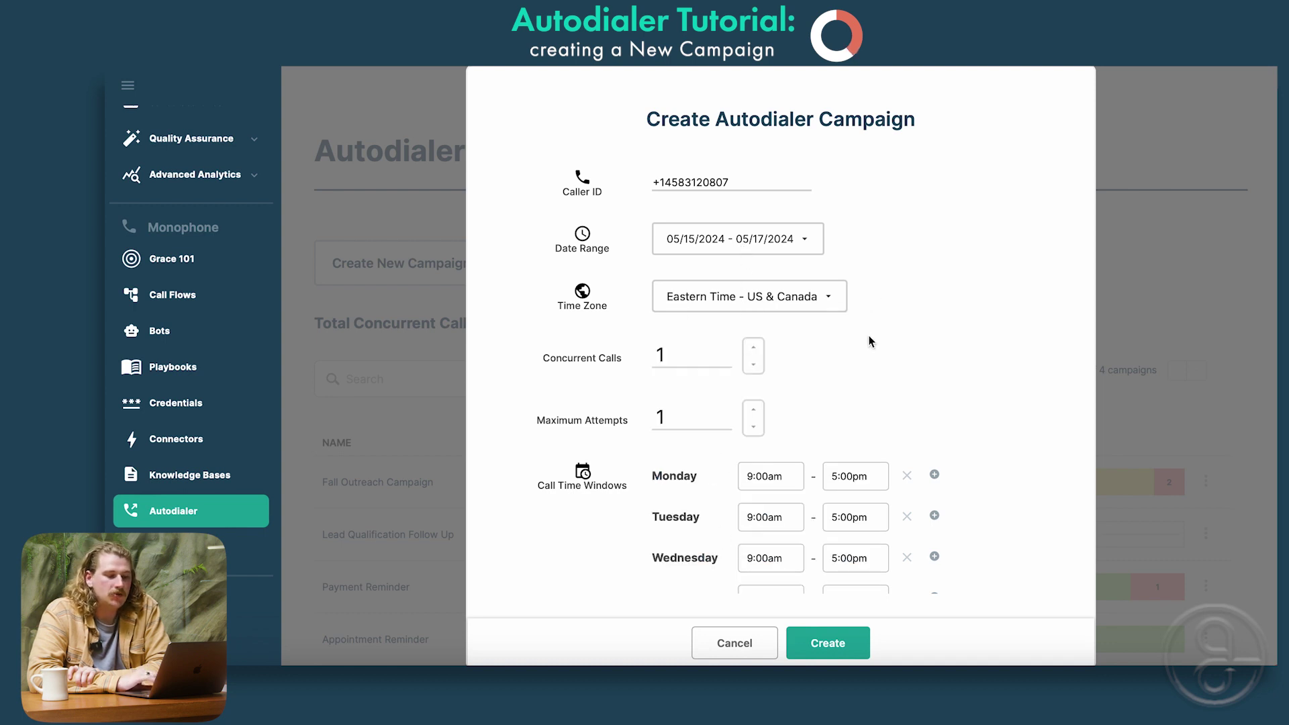
pyautogui.scroll(-1, 870, 341)
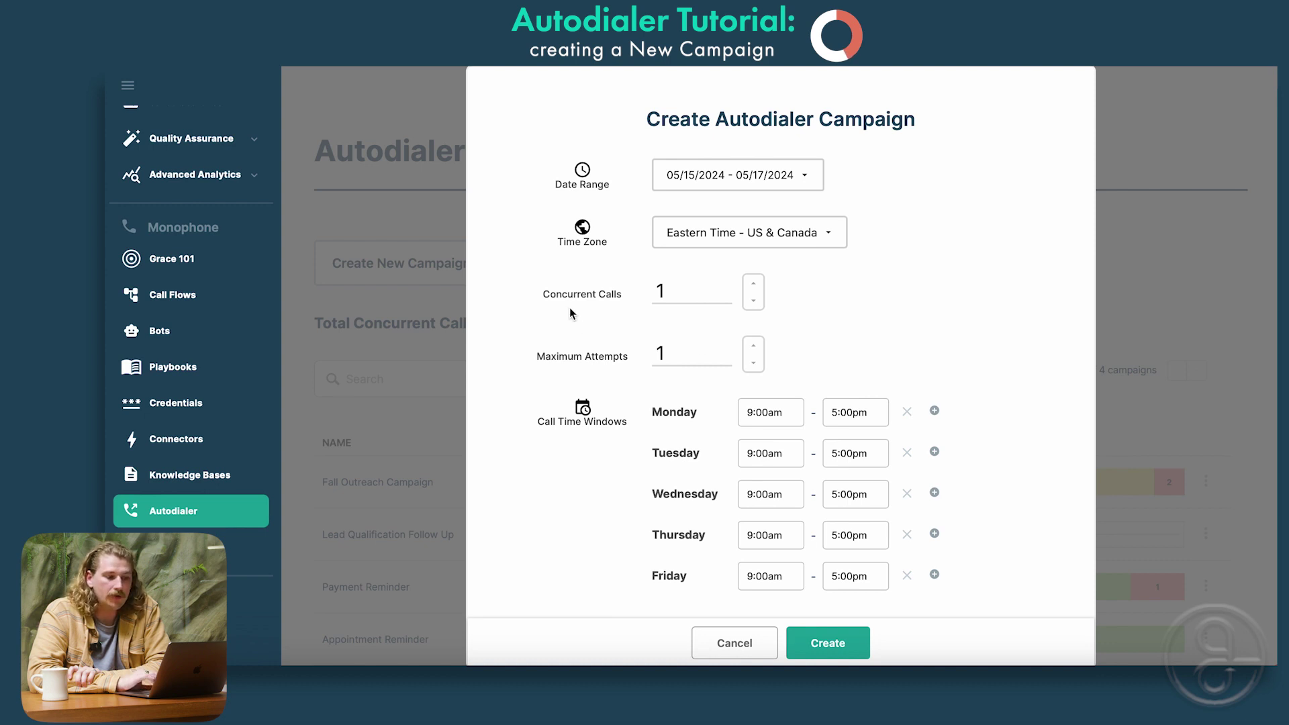
# Change Concurrent Calls from 1 to 20
pyautogui.click(687, 290)
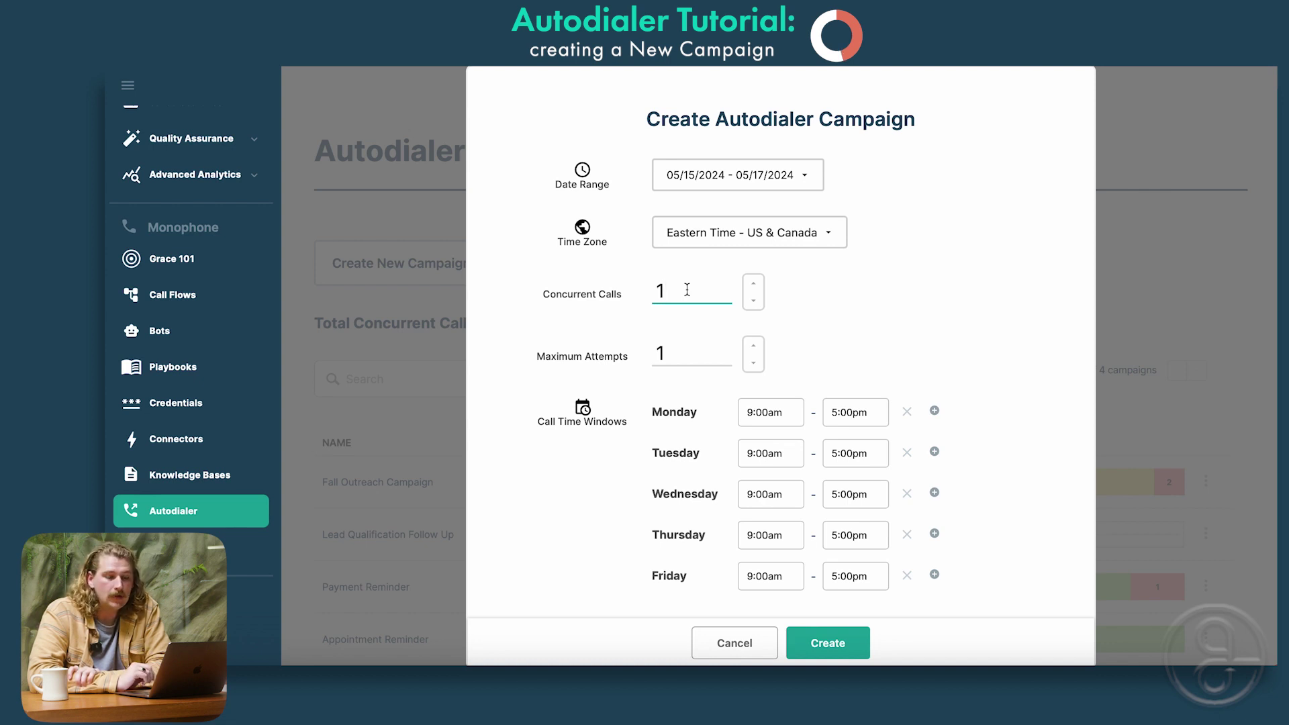
pyautogui.press('BackSpace')
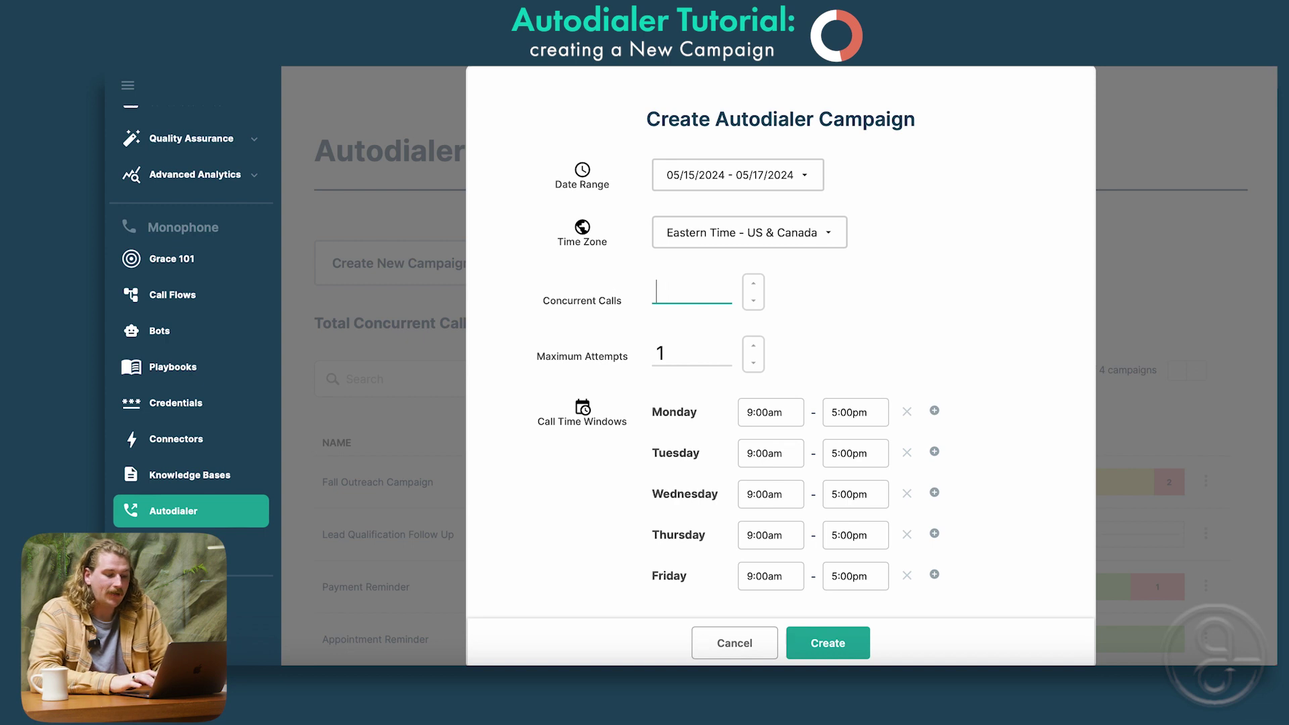
pyautogui.write('20')
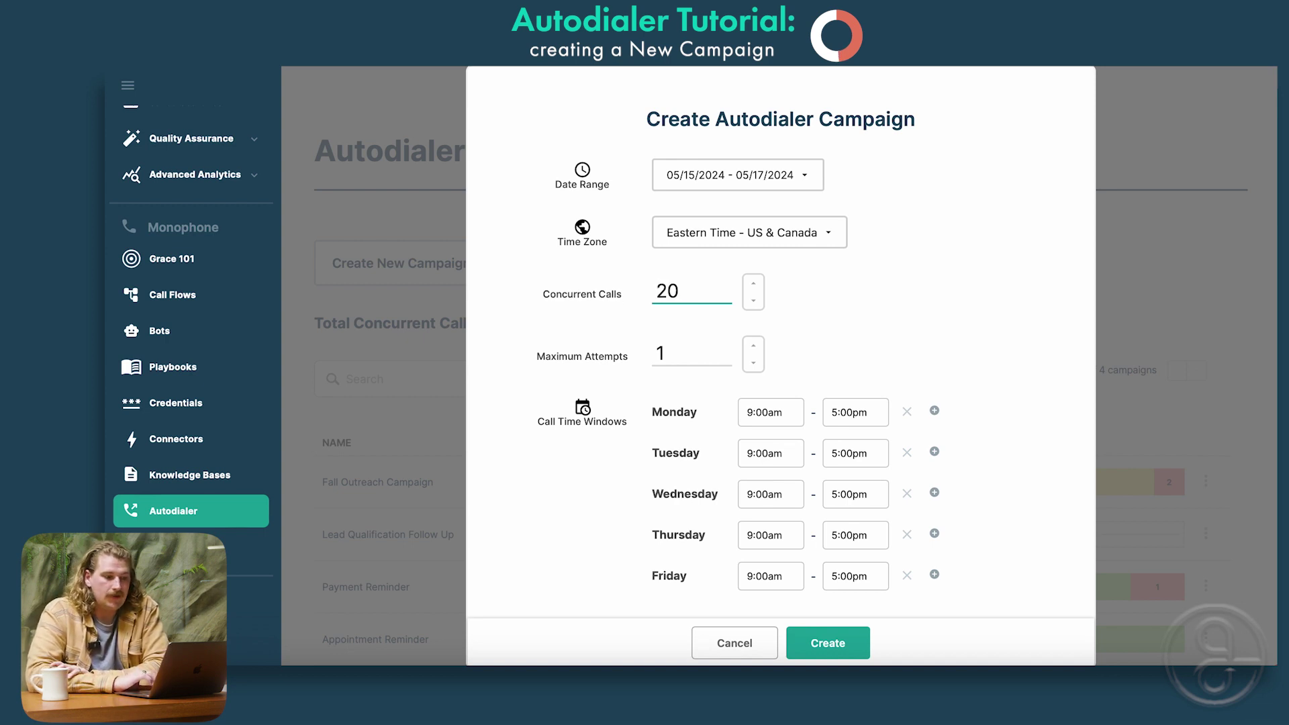
pyautogui.click(840, 278)
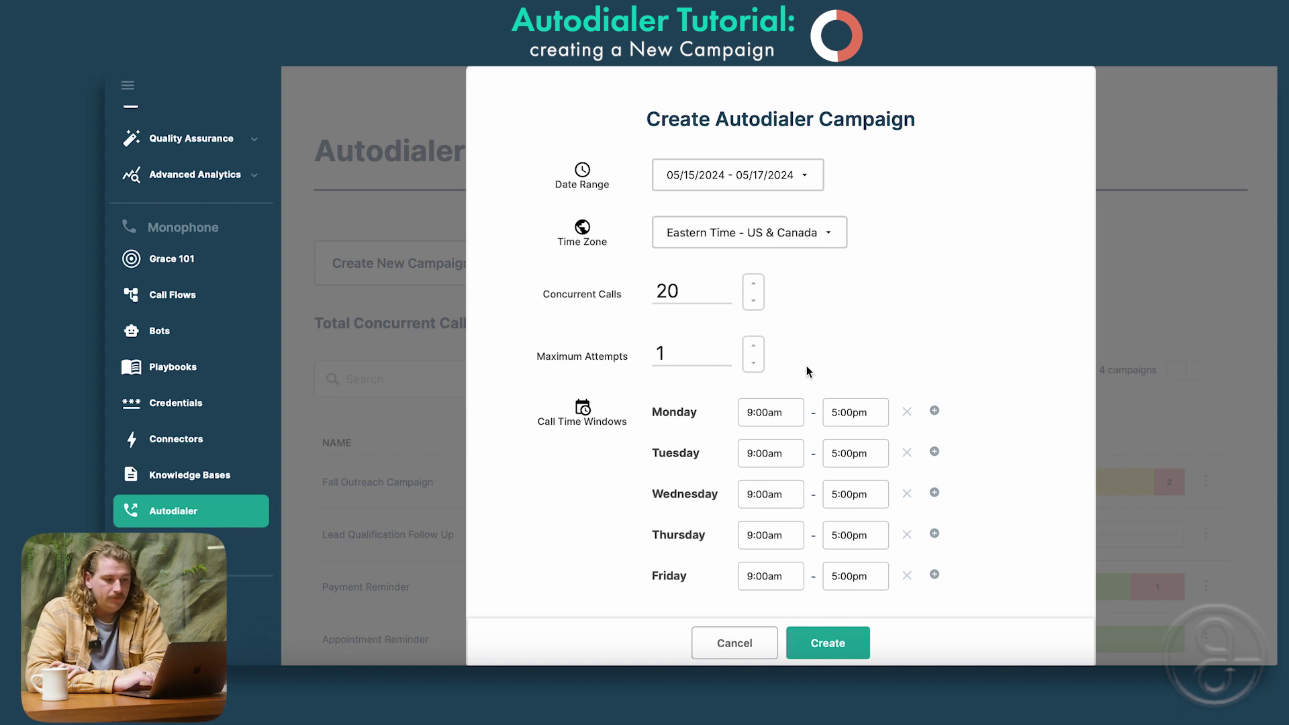
pyautogui.scroll(-1, 792, 366)
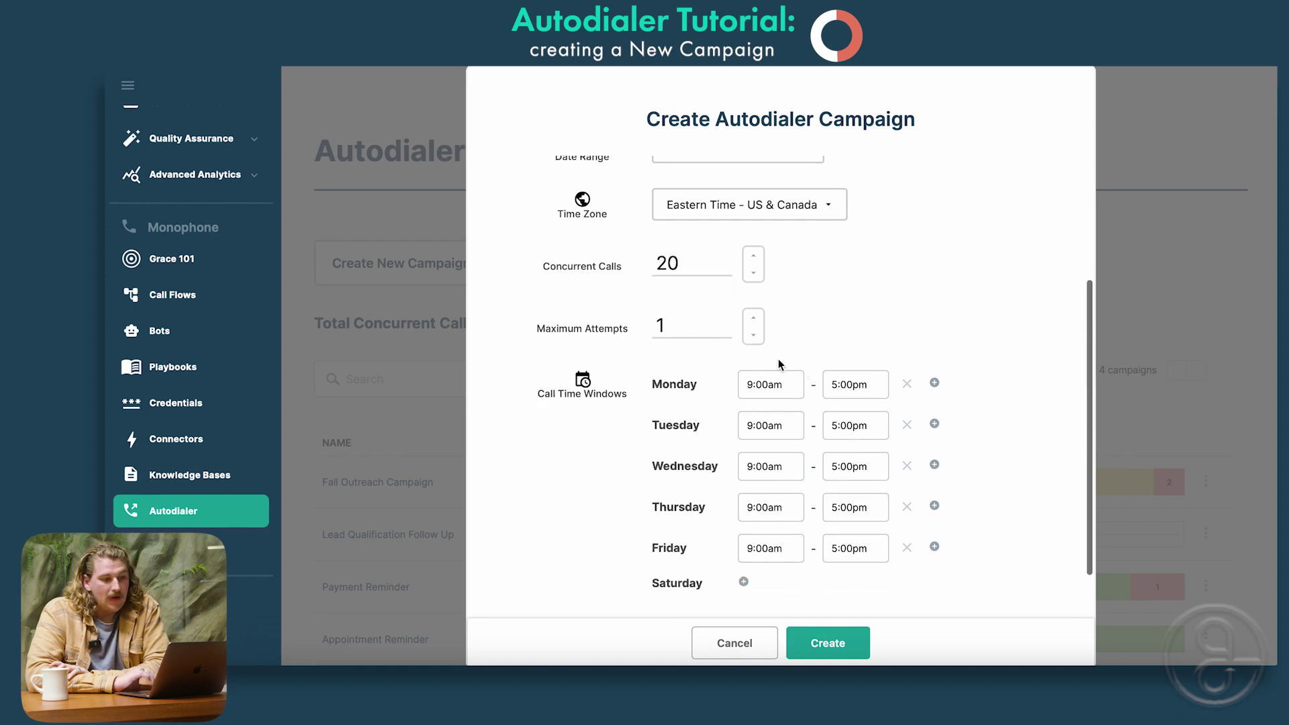
# Change Maximum Attempts from 1 to 3
pyautogui.click(684, 323)
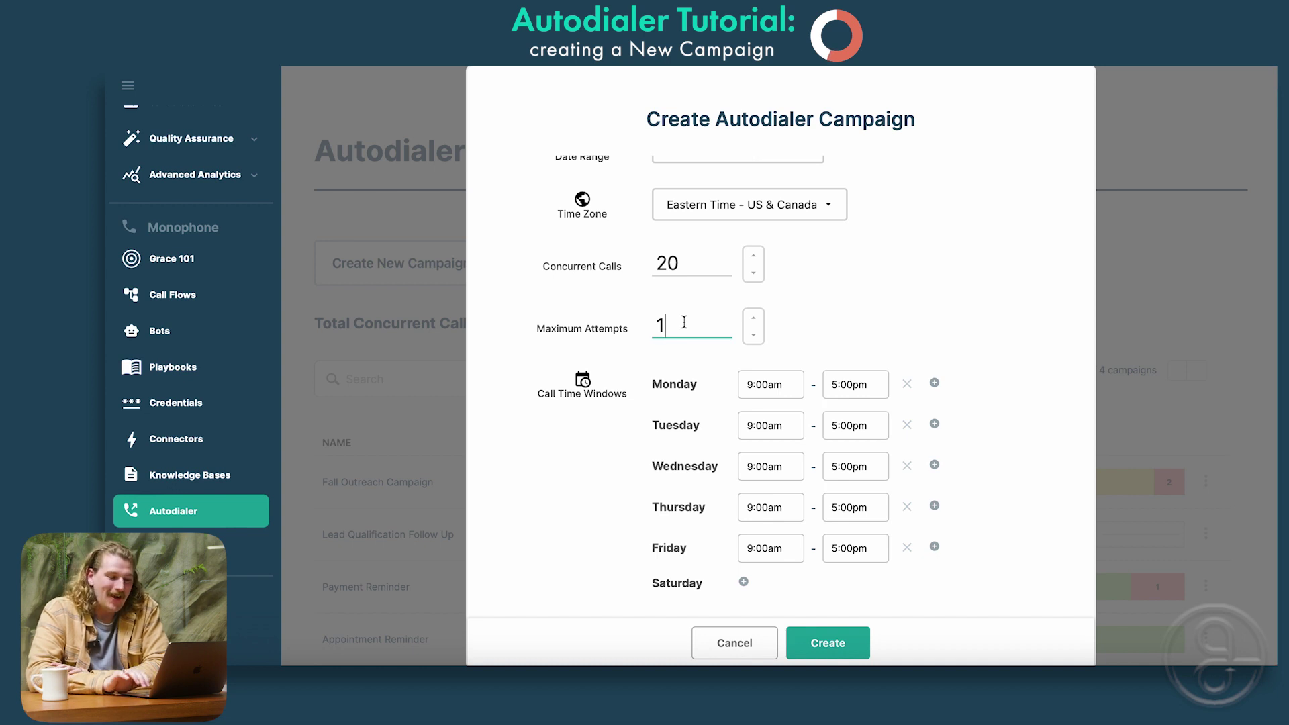
pyautogui.press('BackSpace')
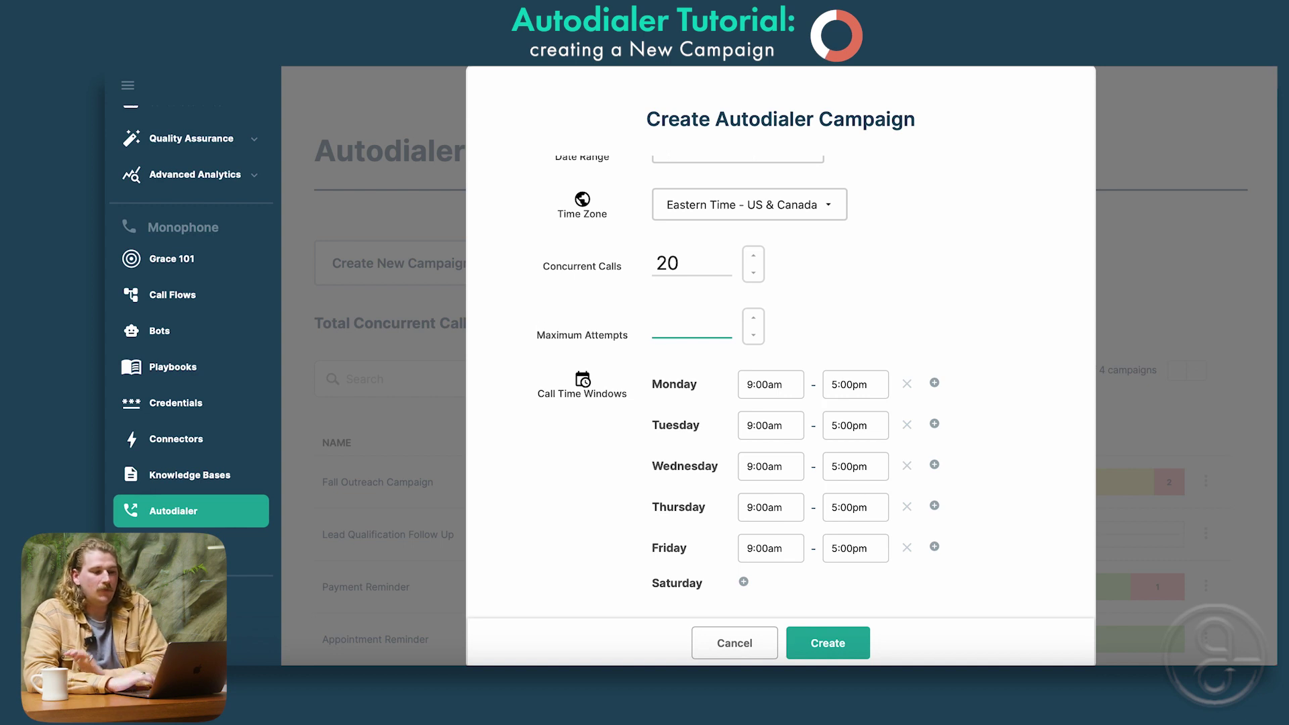
pyautogui.write('3')
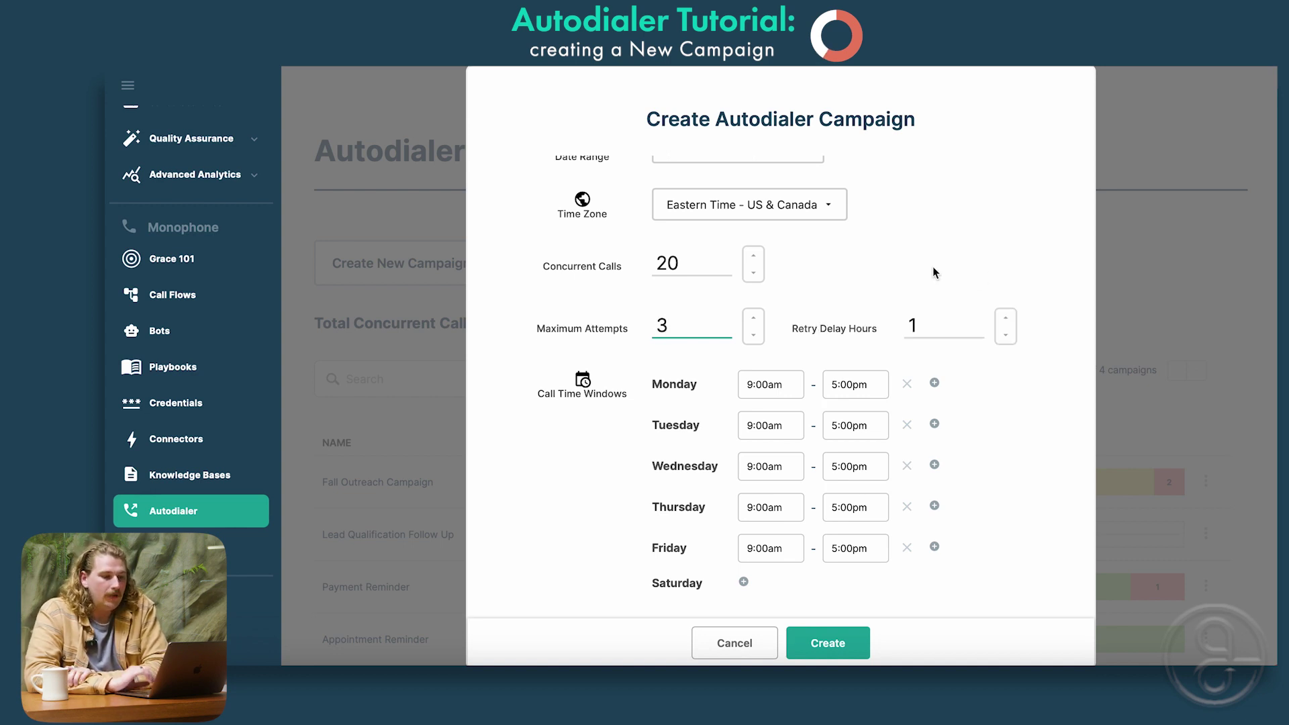
pyautogui.click(935, 327)
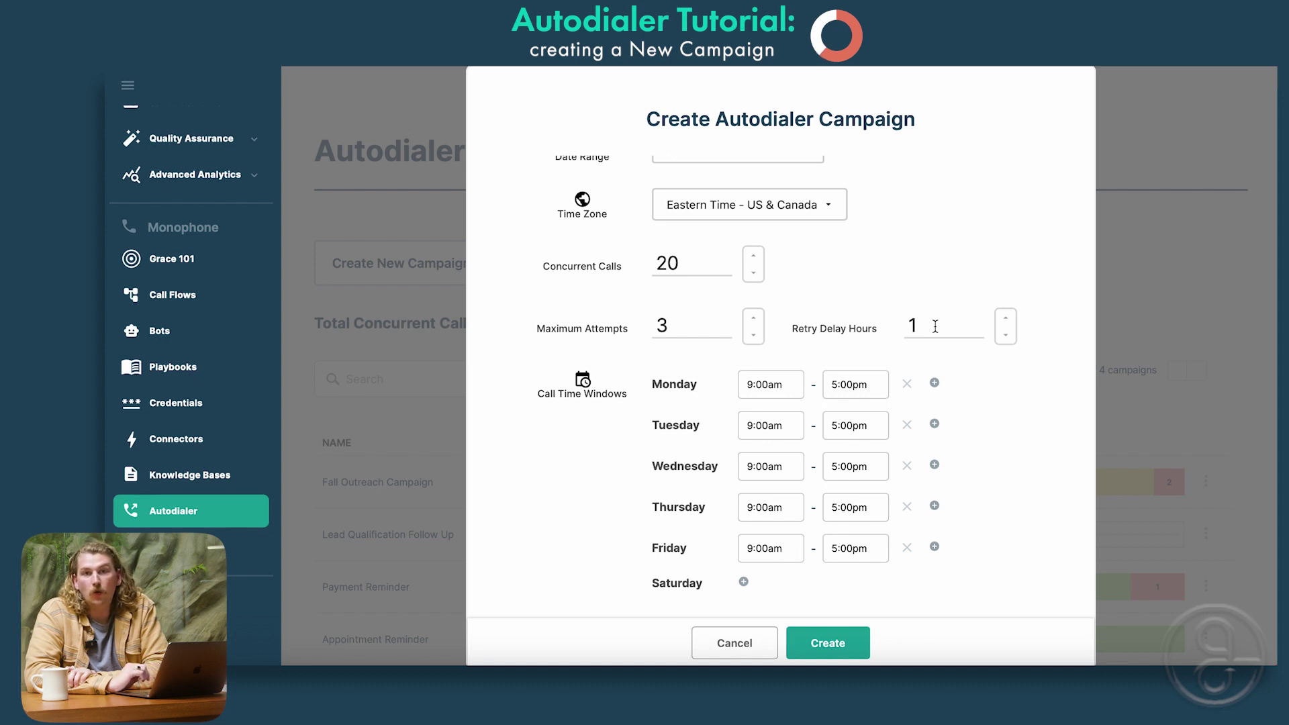
# Set Retry Delay Hours to 3
pyautogui.click(936, 326)
pyautogui.press('BackSpace')
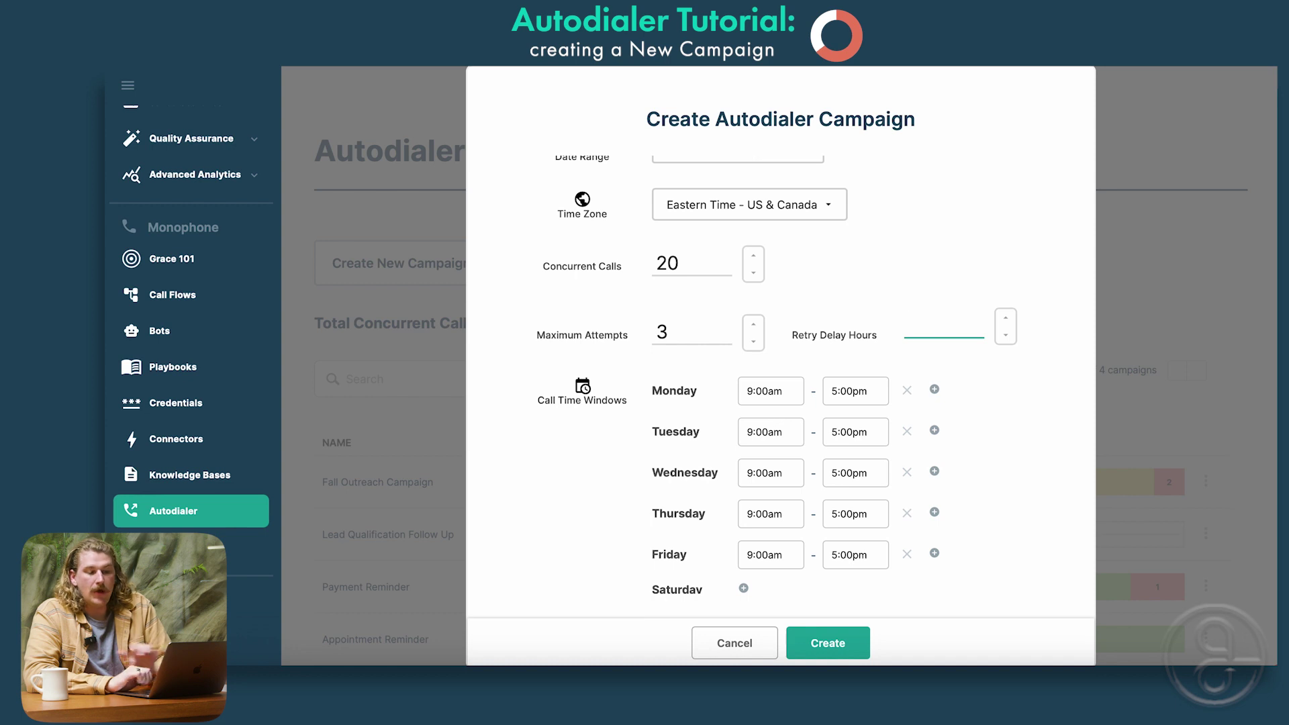
pyautogui.write('3')
pyautogui.click(1001, 383)
pyautogui.scroll(-1, 994, 416)
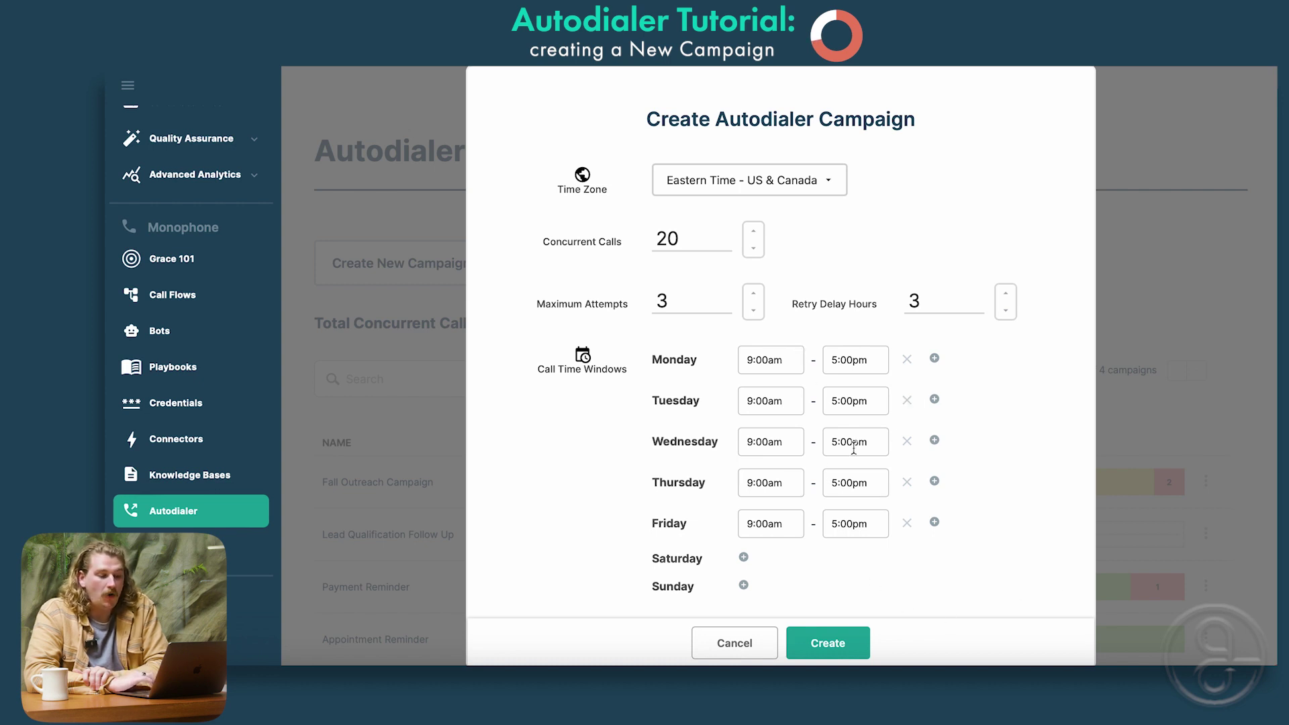
pyautogui.scroll(-1, 853, 446)
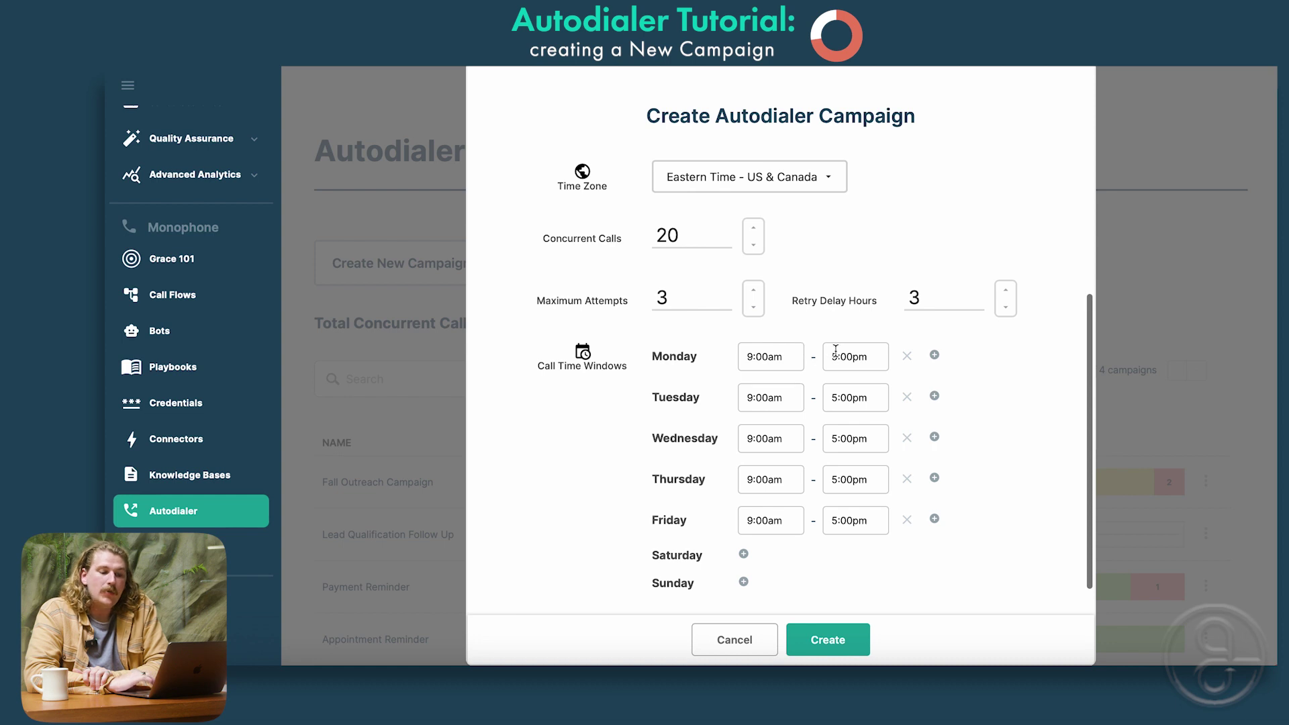
# Split Monday's calling hours into 9:00am–1:00pm and 2:00pm–5:00pm windows
pyautogui.click(935, 356)
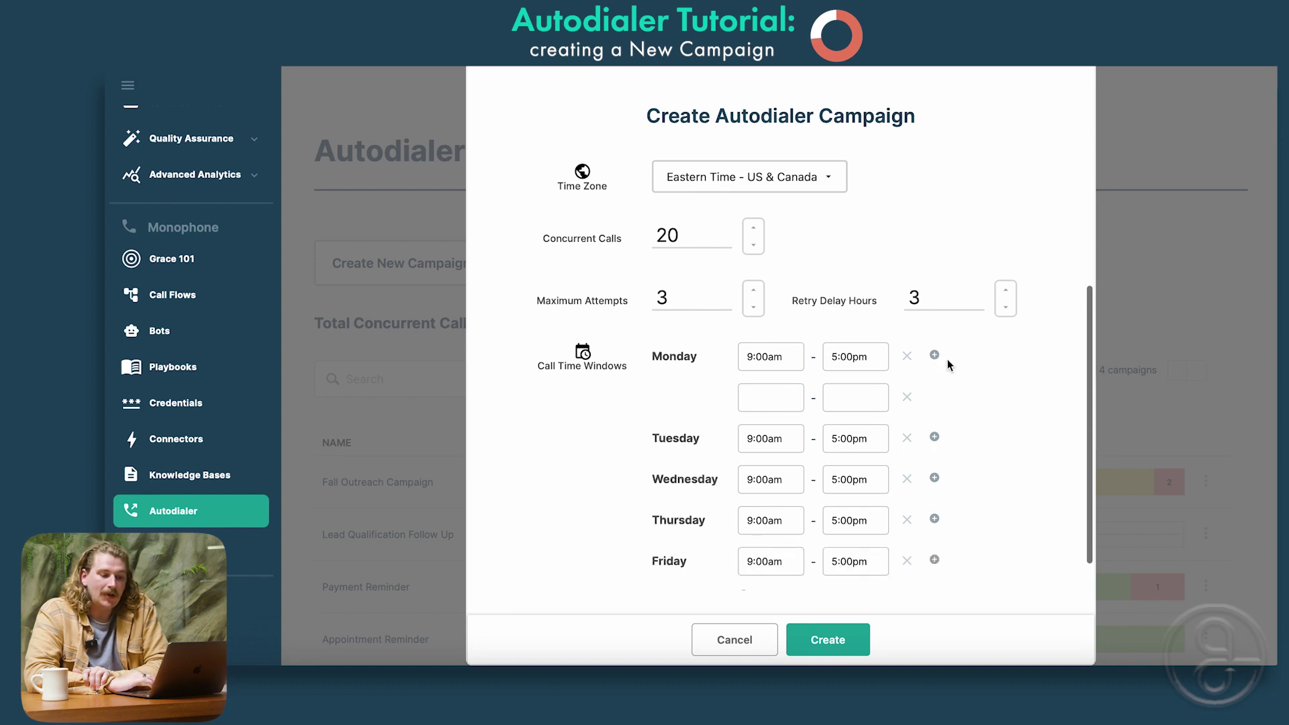
pyautogui.click(868, 355)
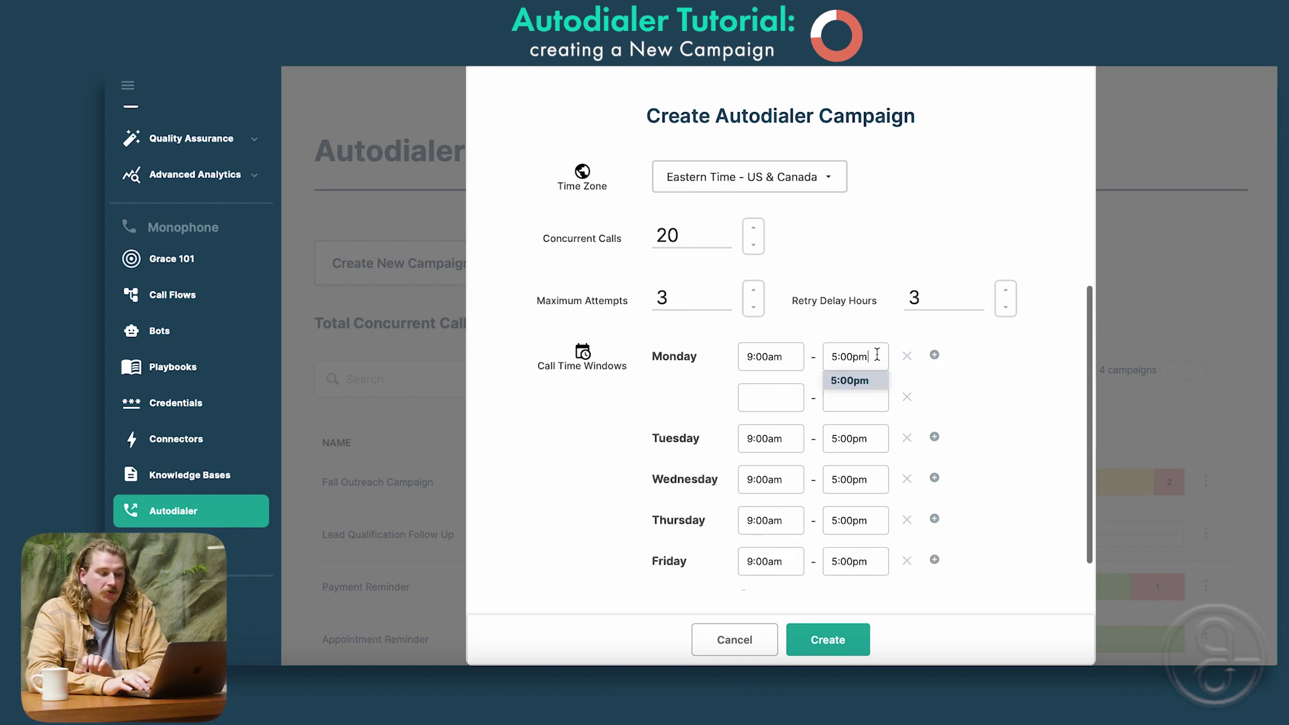
pyautogui.press('BackSpace')
pyautogui.press('BackSpace')
pyautogui.press('BackSpace')
pyautogui.press('BackSpace')
pyautogui.press('BackSpace')
pyautogui.press('BackSpace')
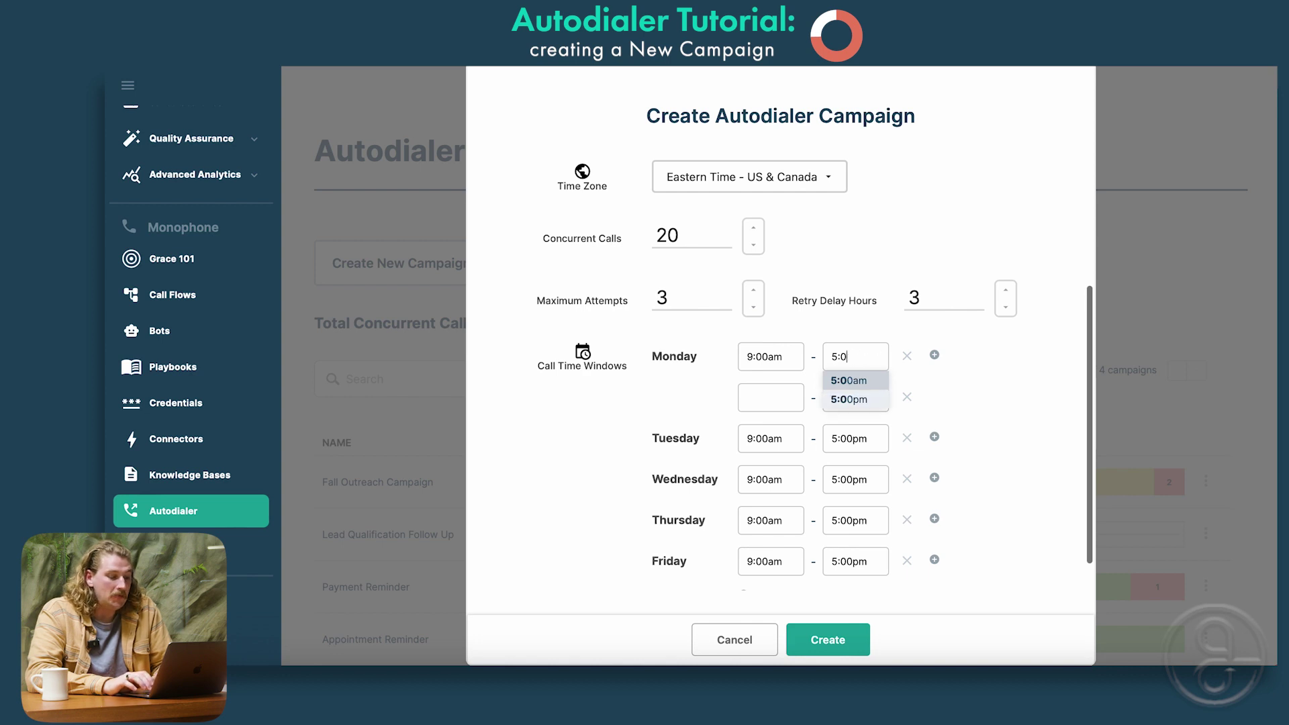
pyautogui.write('1:00pm')
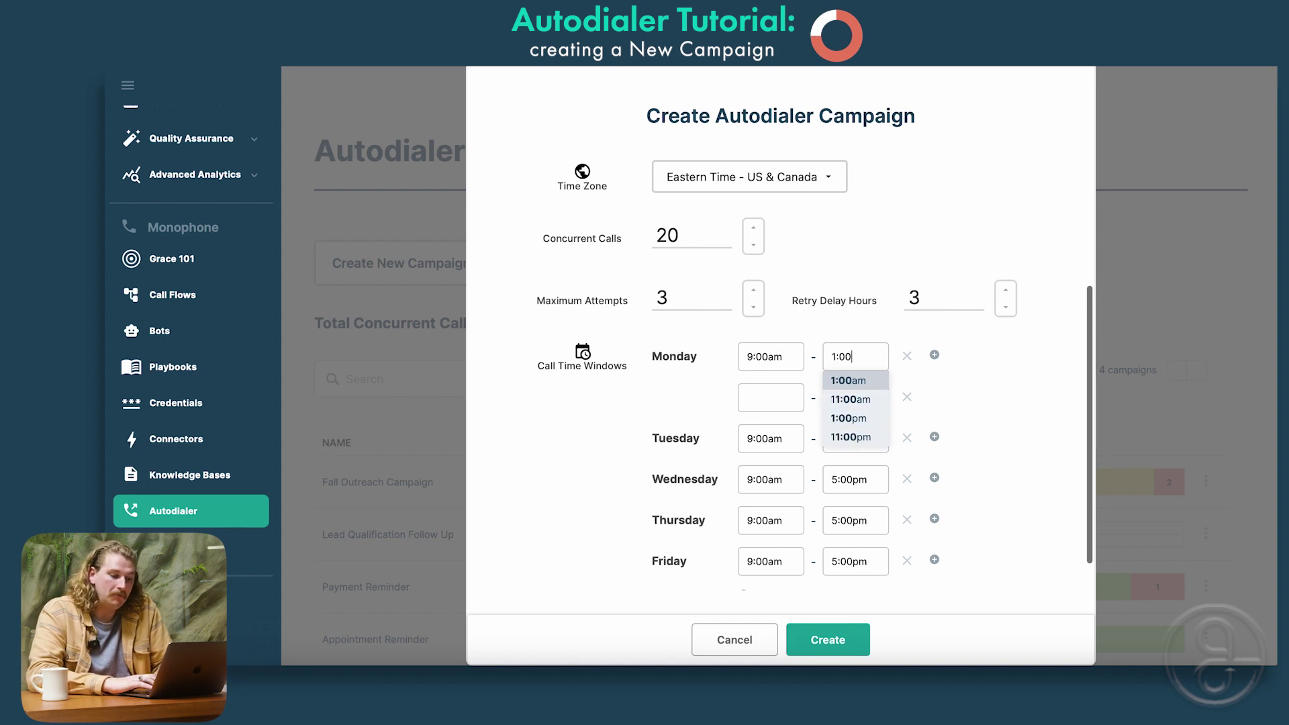
pyautogui.click(771, 396)
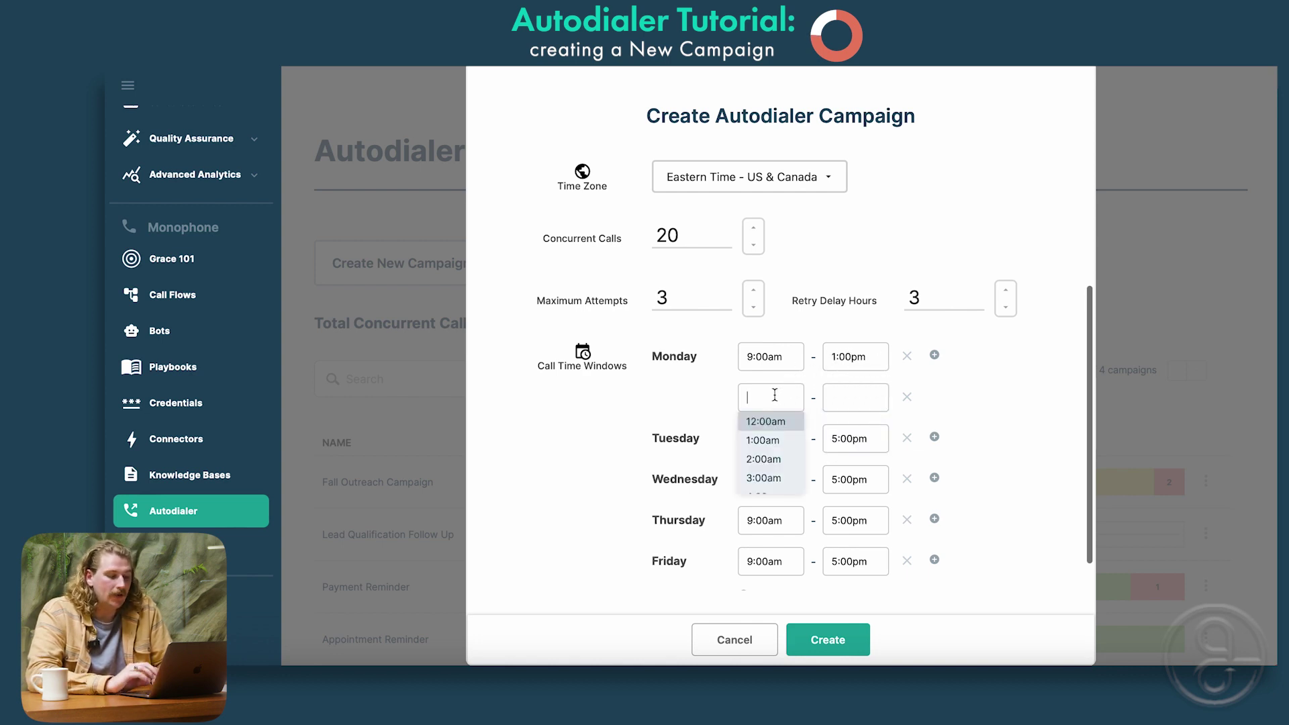
pyautogui.write('2:00pm')
pyautogui.click(830, 396)
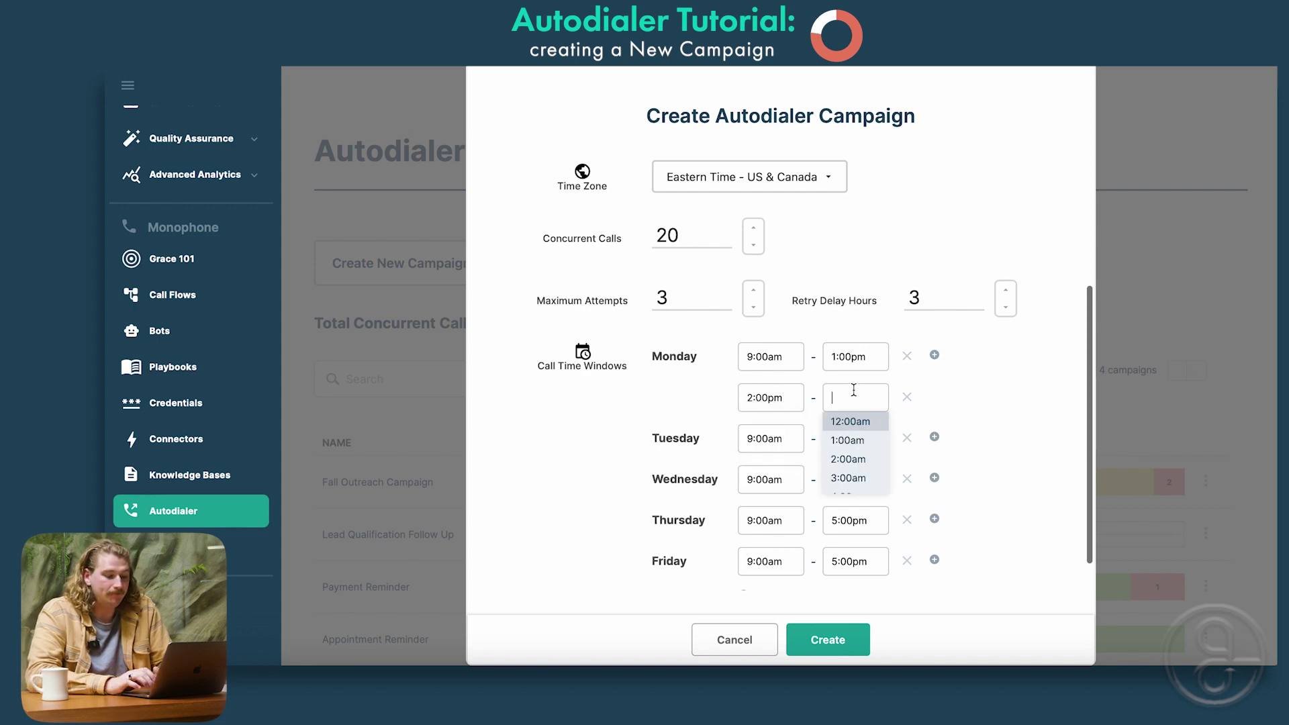
pyautogui.write('5:00pm')
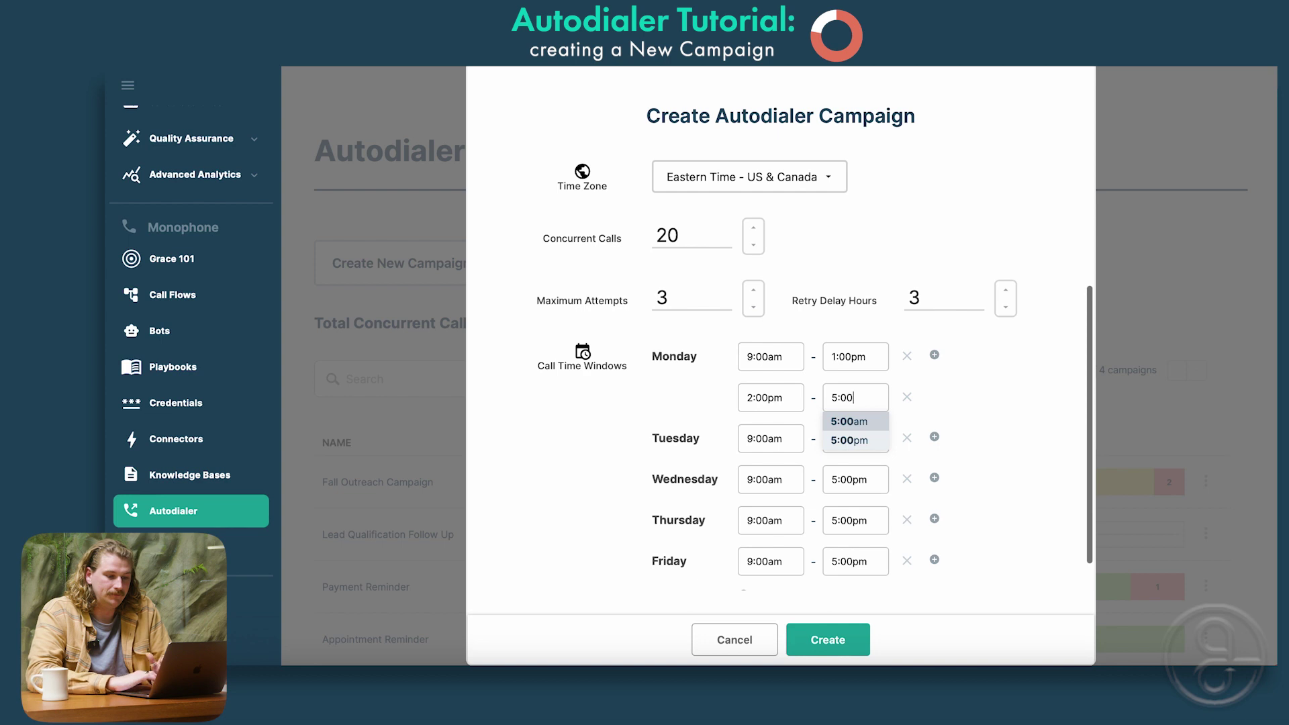
pyautogui.click(1007, 433)
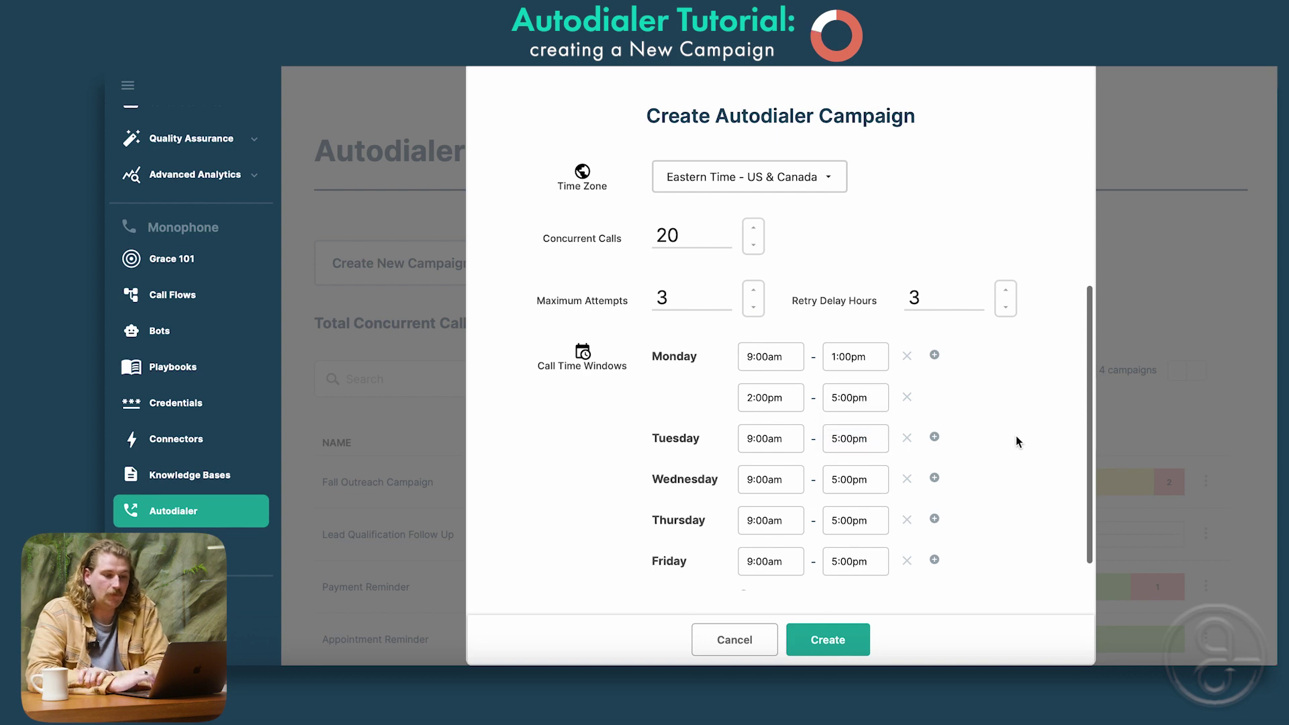
# Create the campaign with these settings
pyautogui.scroll(-1, 1017, 441)
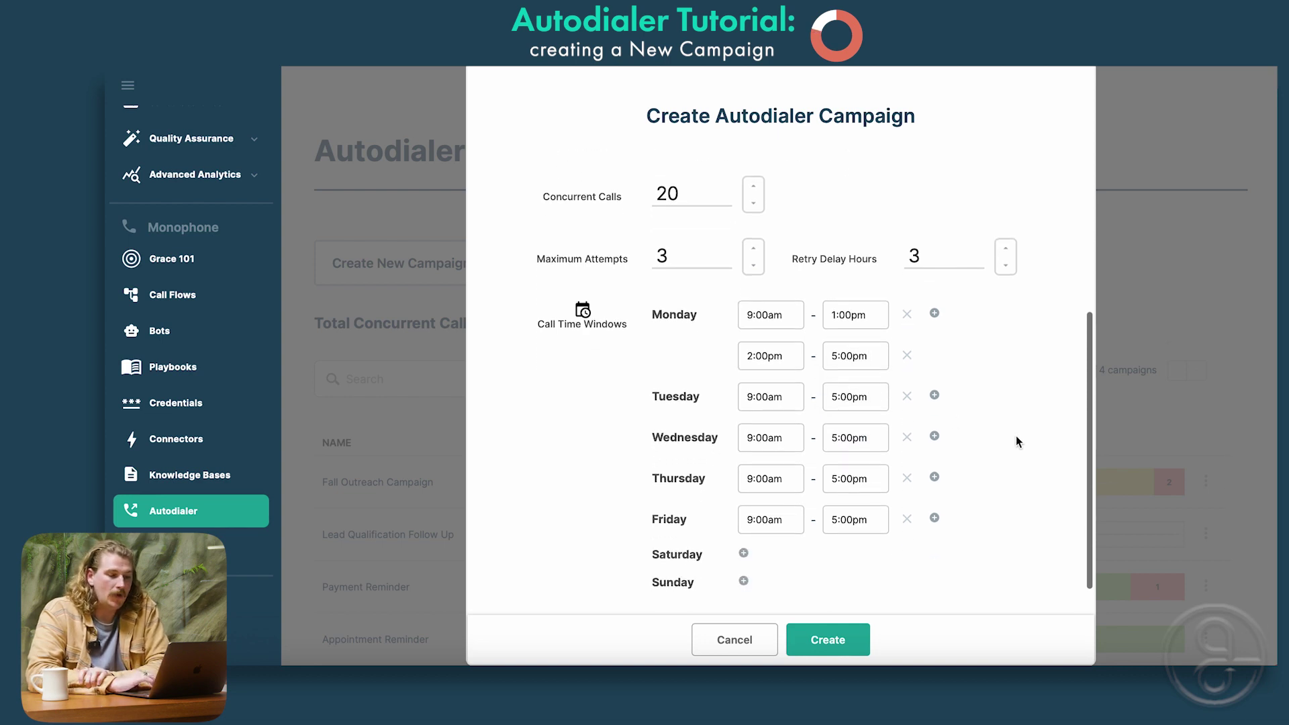
pyautogui.scroll(6, 716, 397)
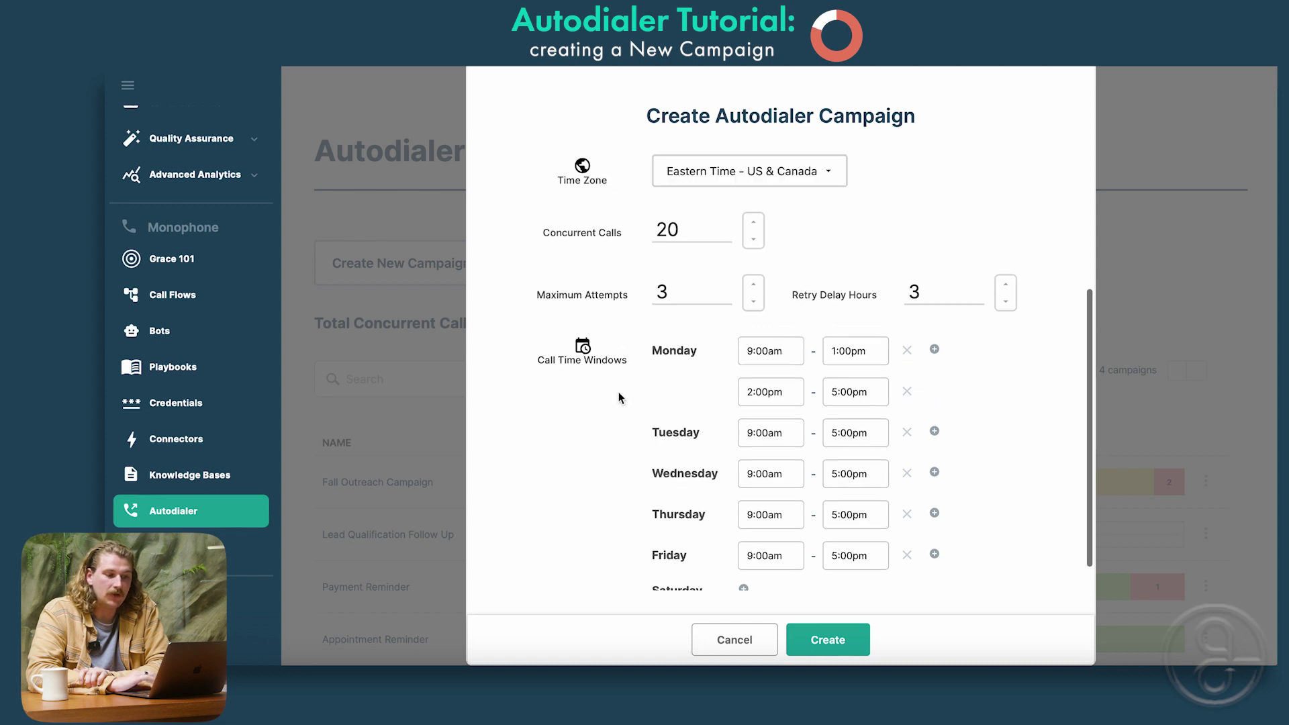
pyautogui.scroll(-6, 577, 457)
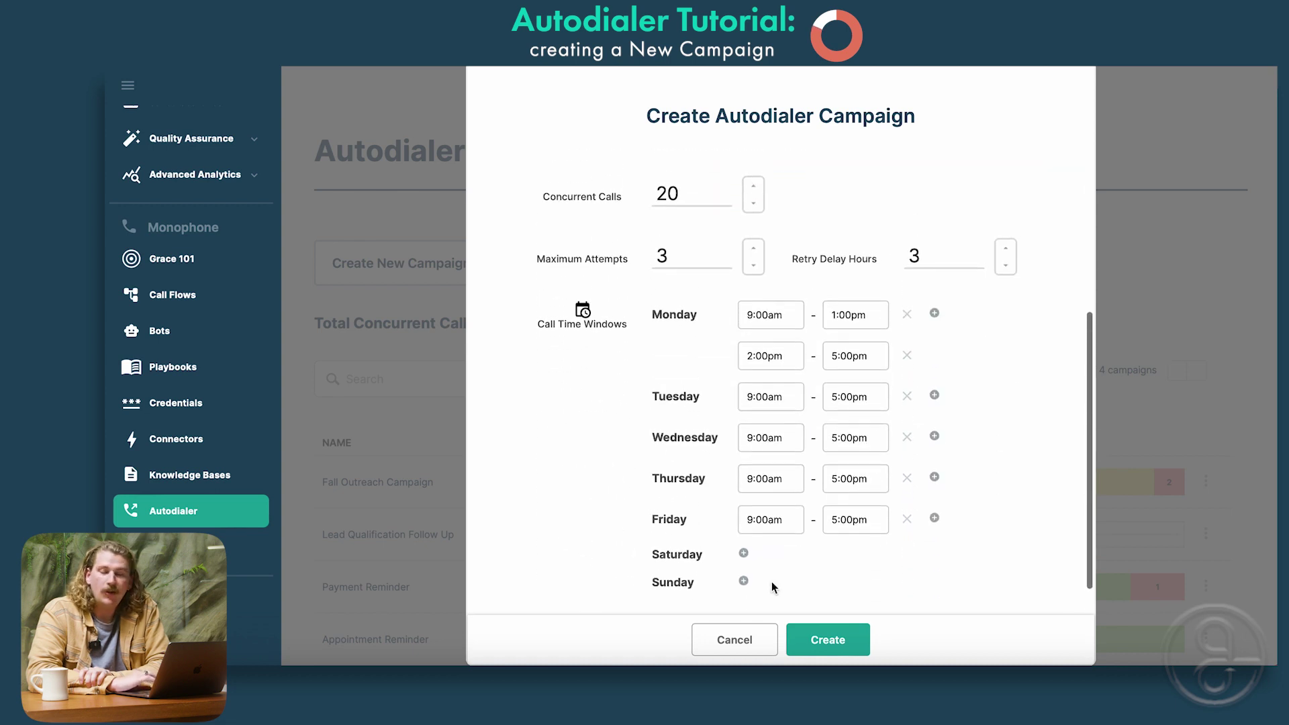
pyautogui.click(844, 641)
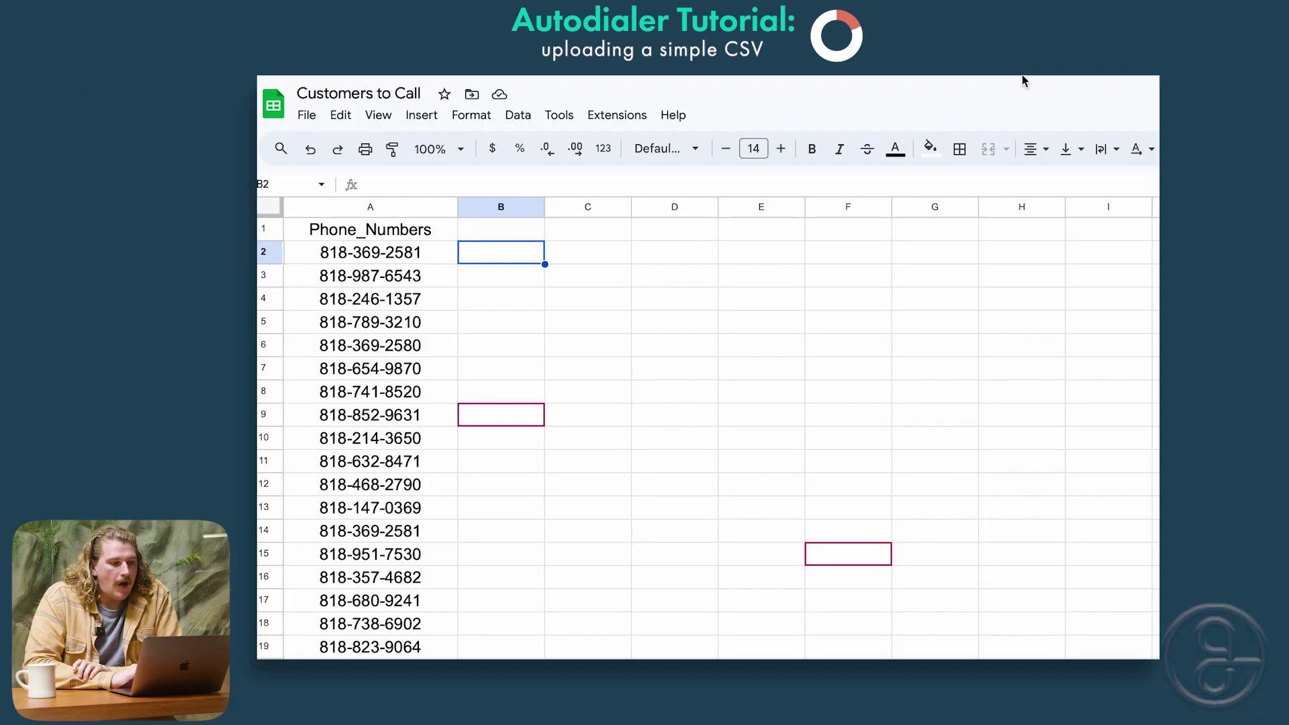
# Download the Customers to Call sheet from Google Sheets as Comma Separated Values (.csv)
pyautogui.click(487, 307)
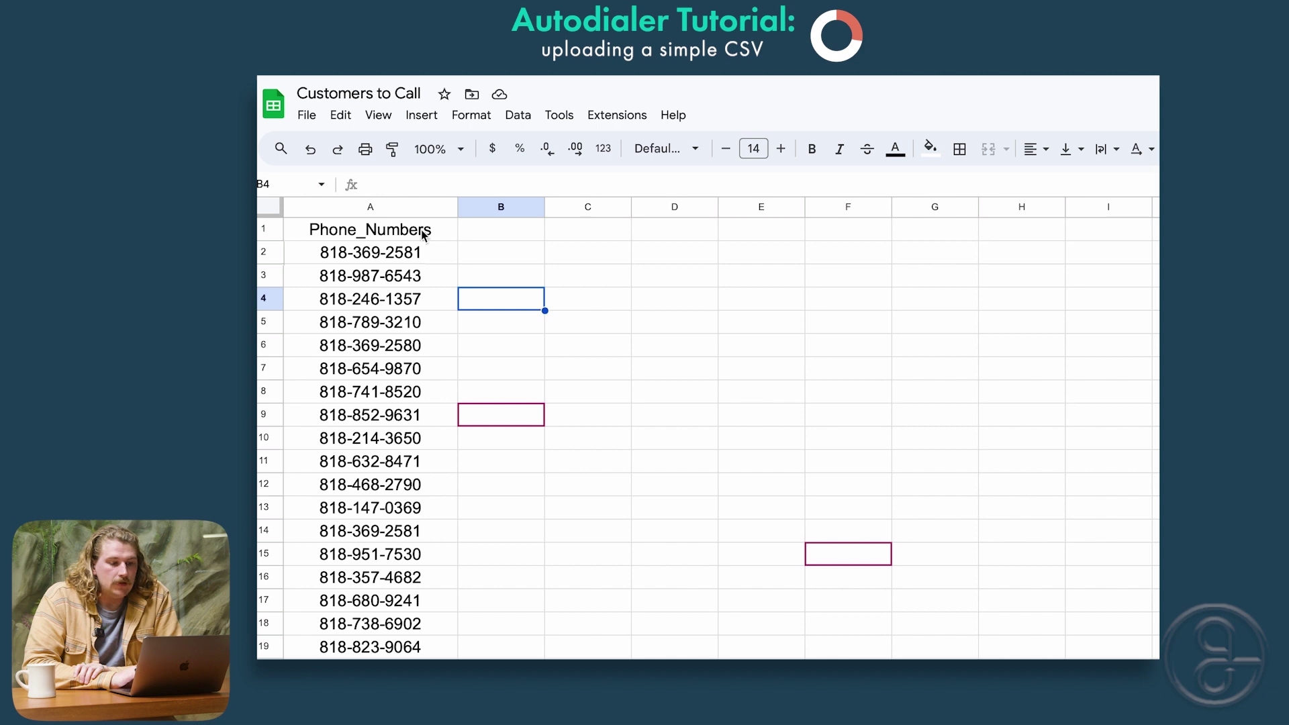
pyautogui.click(309, 116)
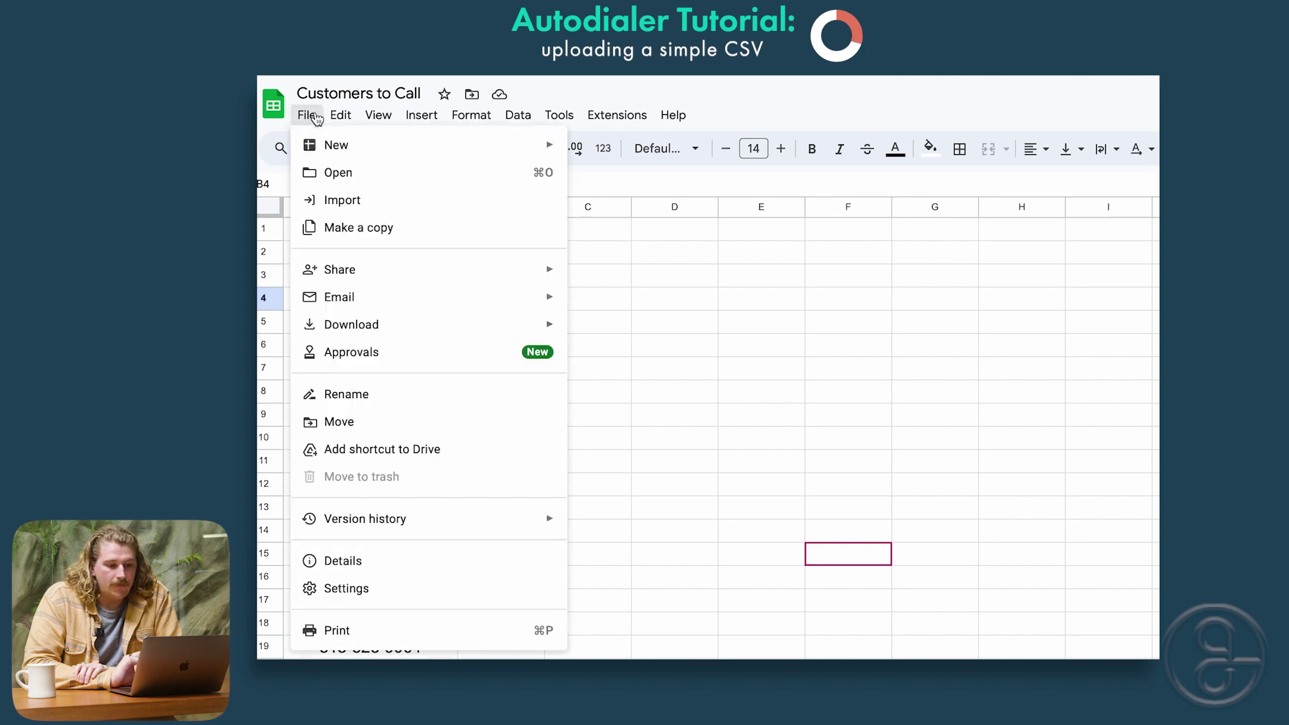
pyautogui.moveTo(389, 333)
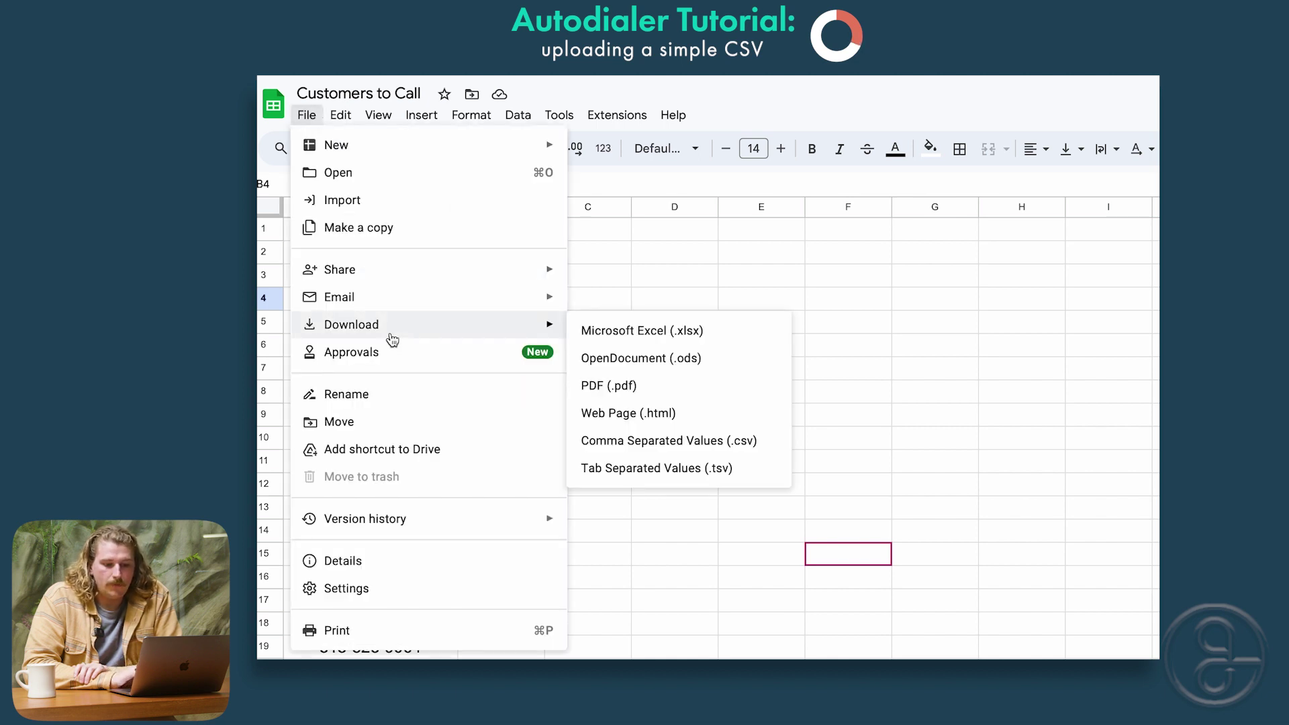
pyautogui.click(650, 449)
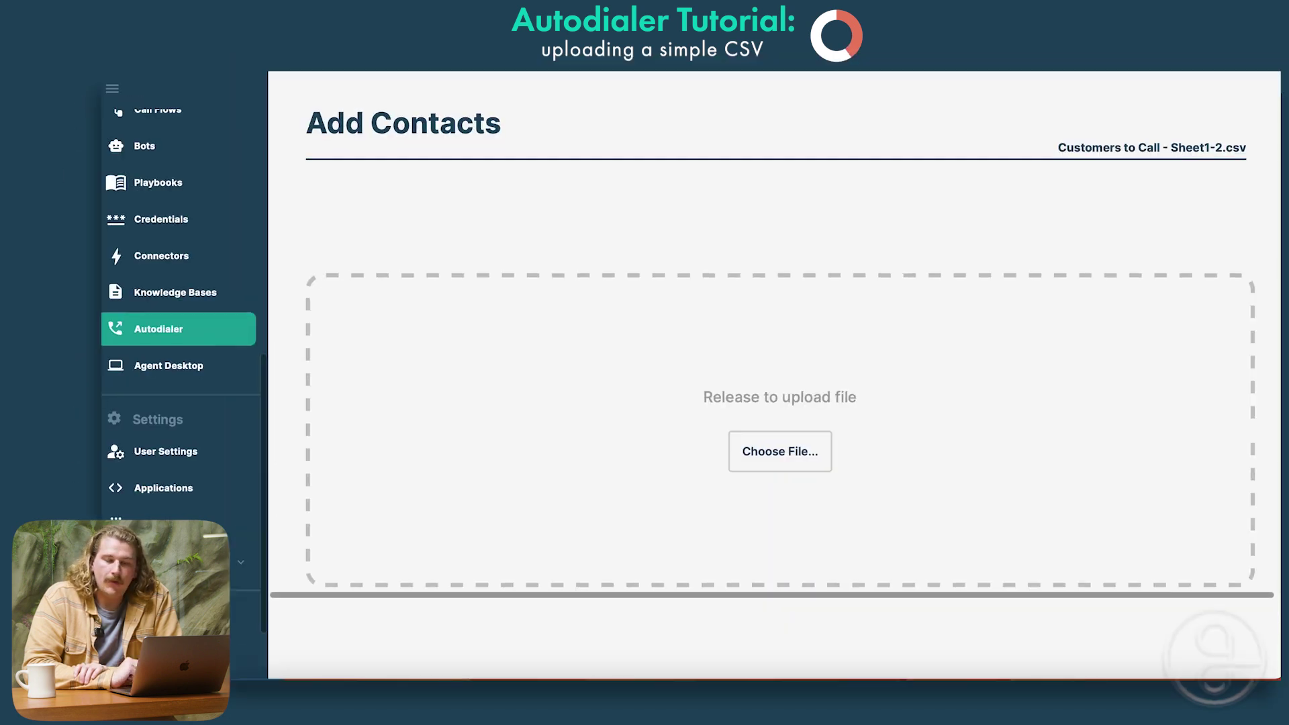
# Upload the Customers to Call CSV, map Phone_Numbers, and import 97 contacts ignoring 3 invalid rows
pyautogui.moveTo(720, 430); pyautogui.dragTo(720, 421)
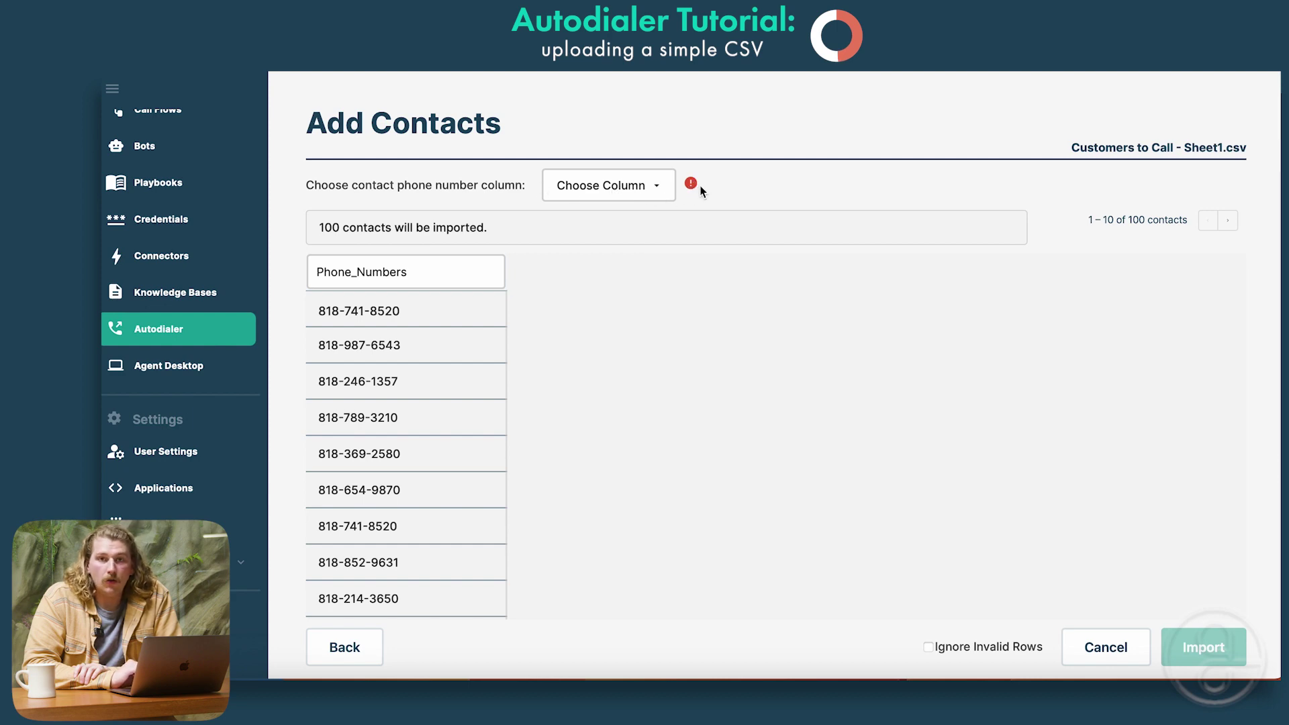
pyautogui.click(637, 190)
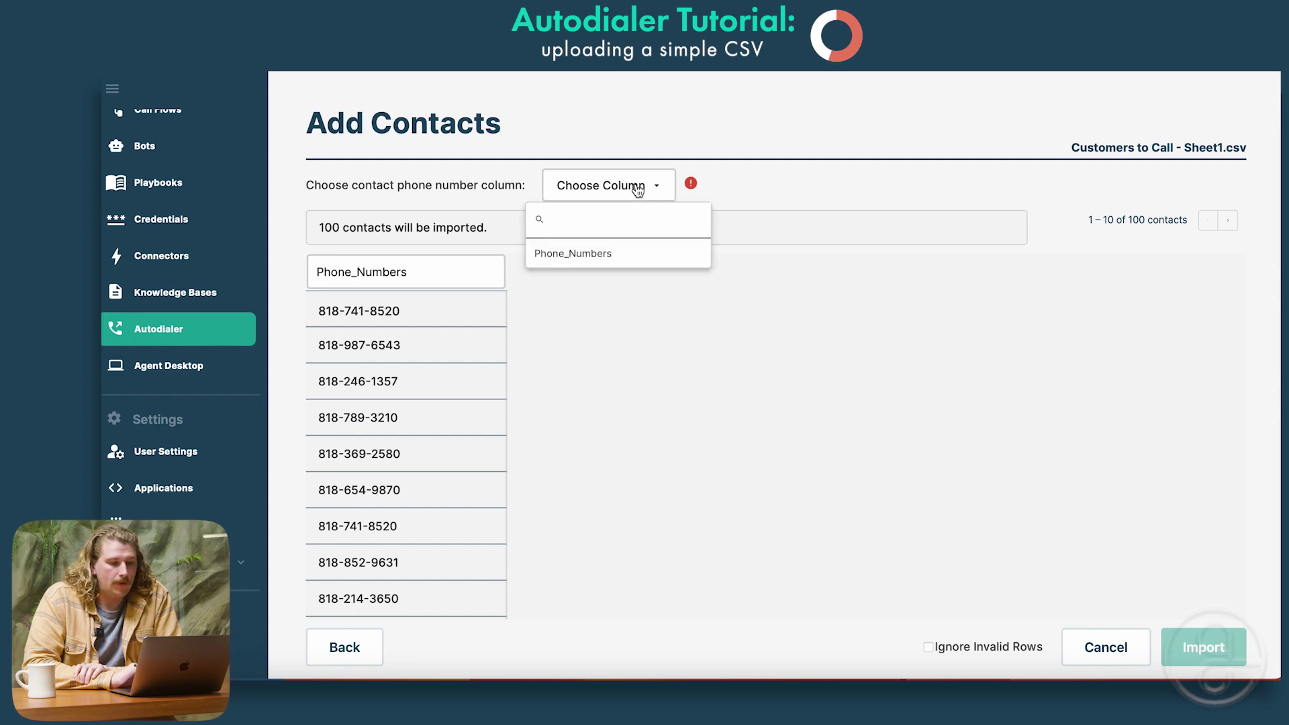
pyautogui.click(606, 254)
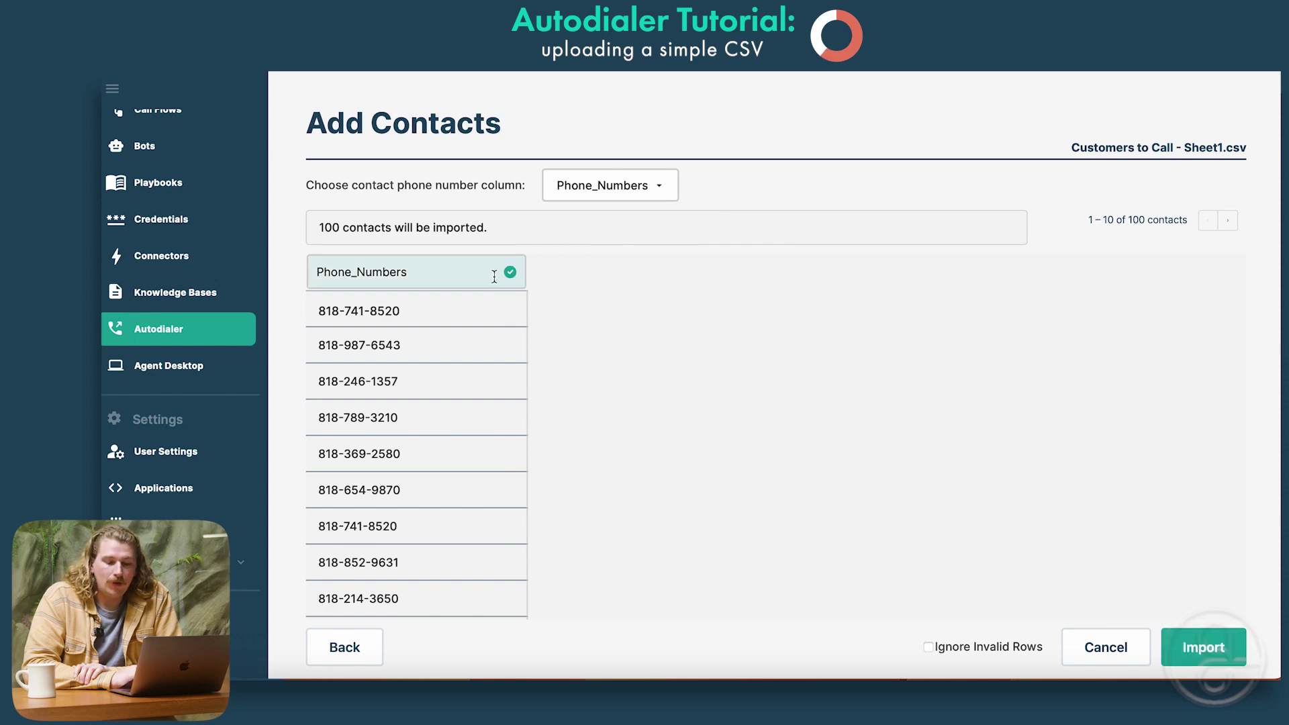
pyautogui.click(1197, 649)
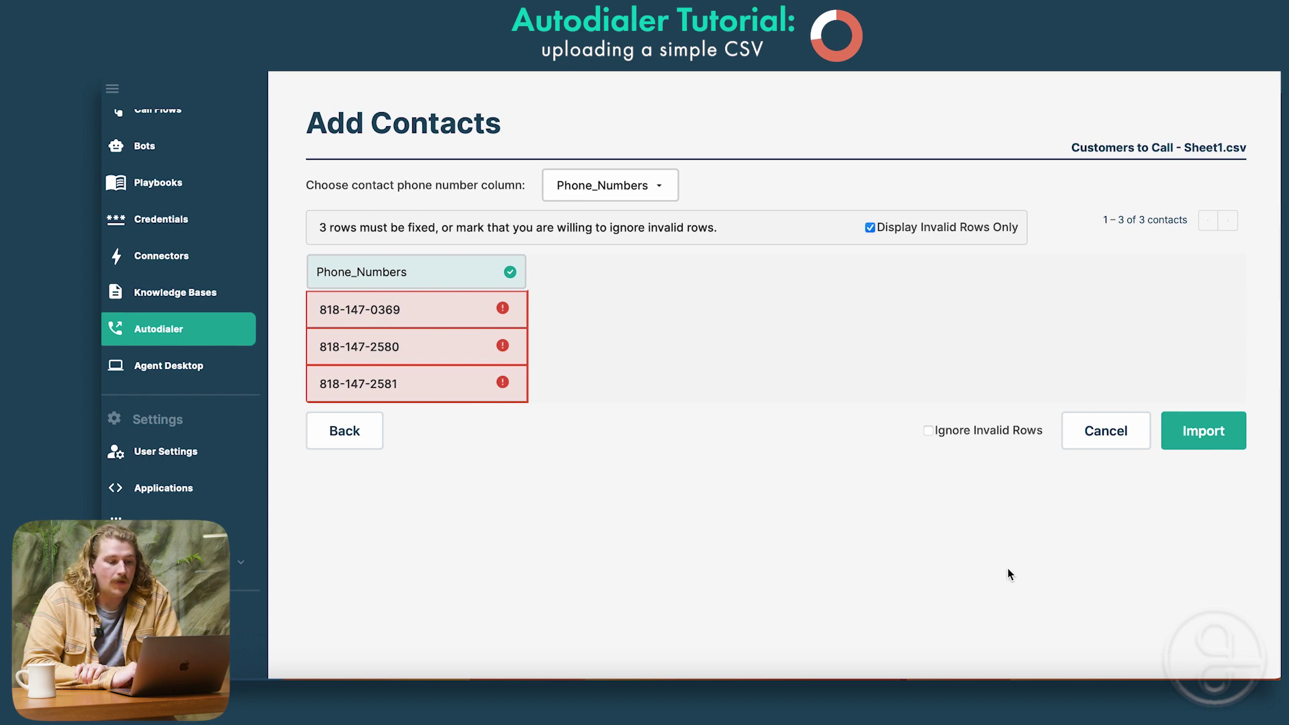
pyautogui.click(929, 431)
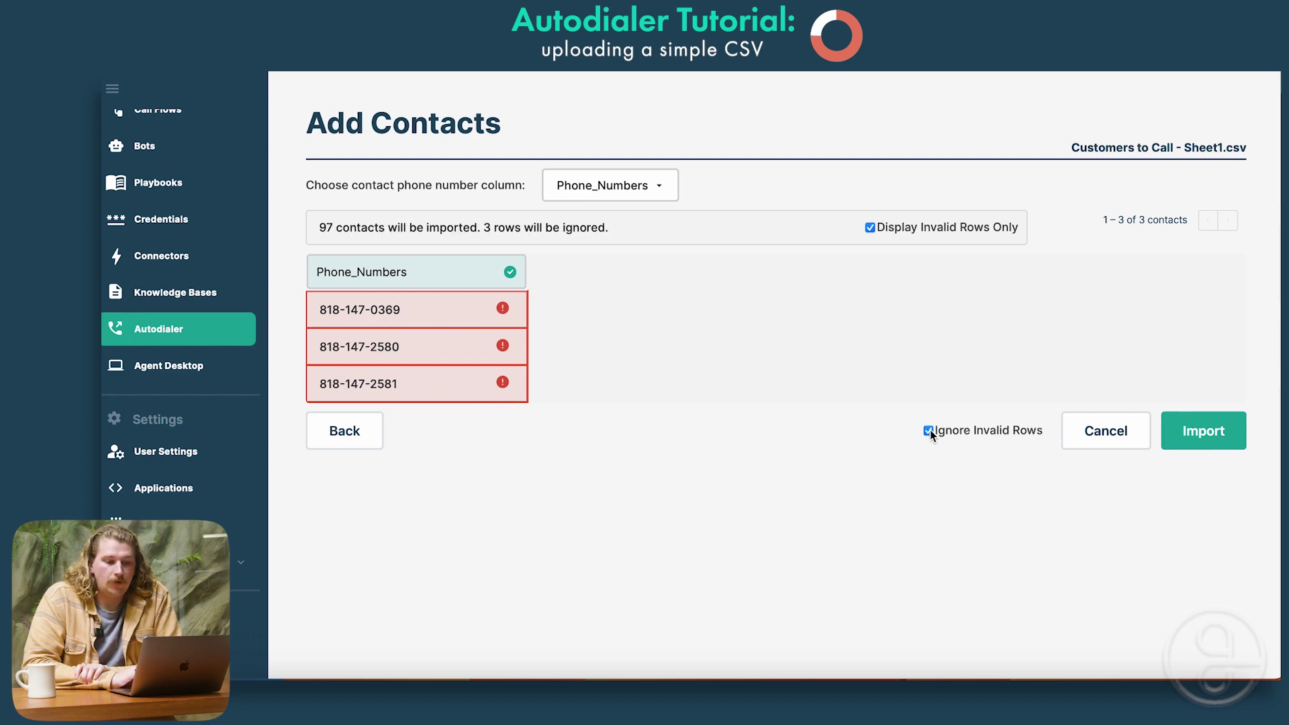
pyautogui.click(1221, 445)
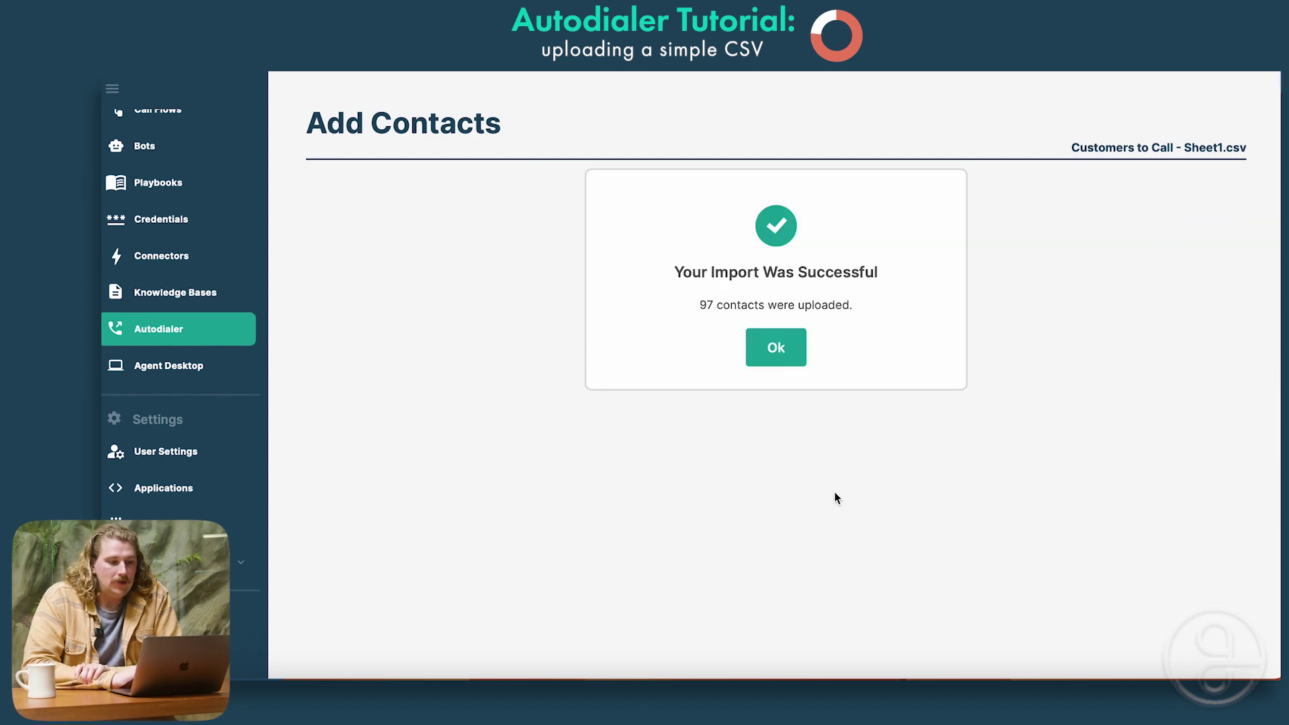
# Dismiss the import success message and review Payment Reminder 1's 97 Scheduled contacts
pyautogui.click(779, 343)
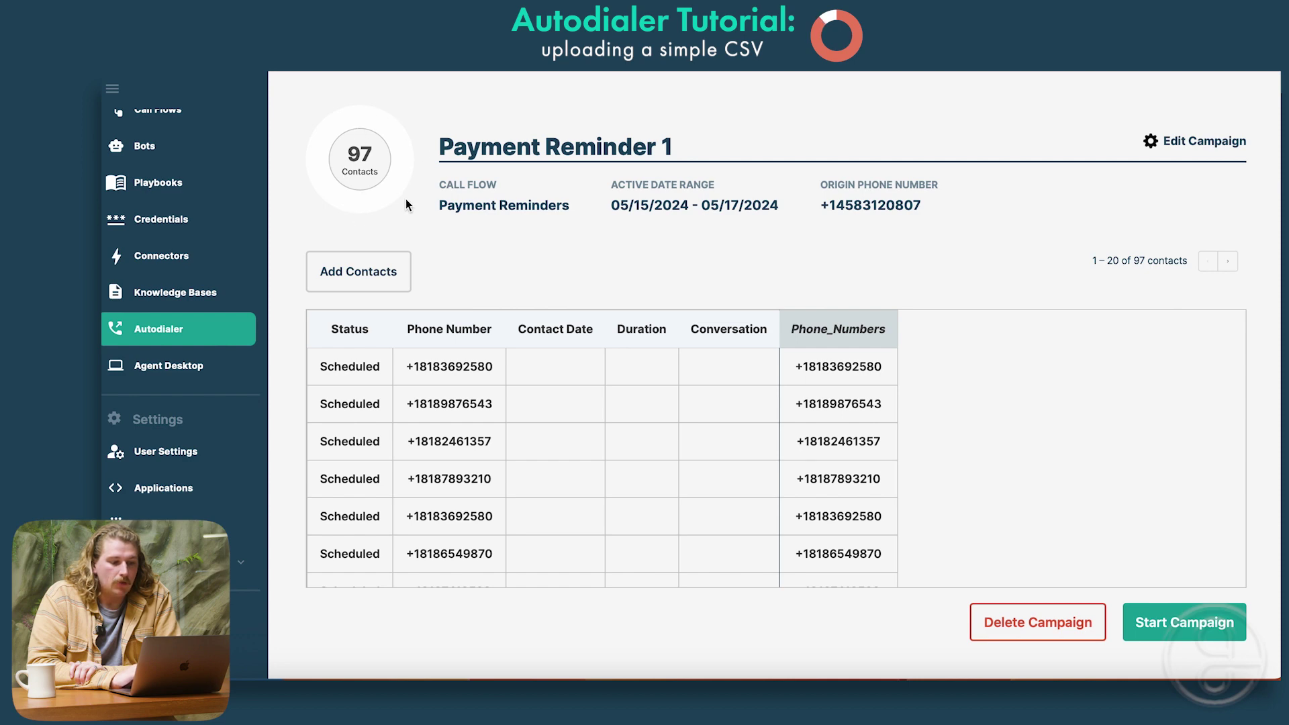
pyautogui.scroll(-5, 433, 497)
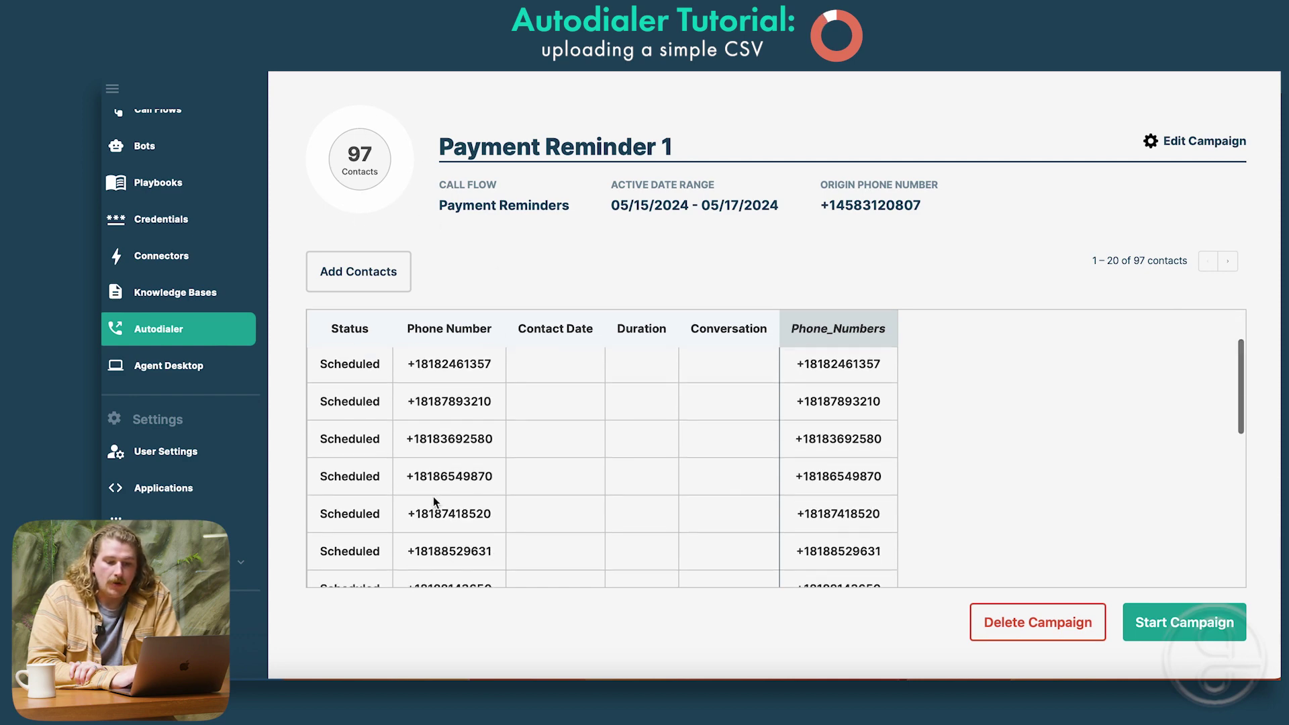
pyautogui.scroll(5, 434, 502)
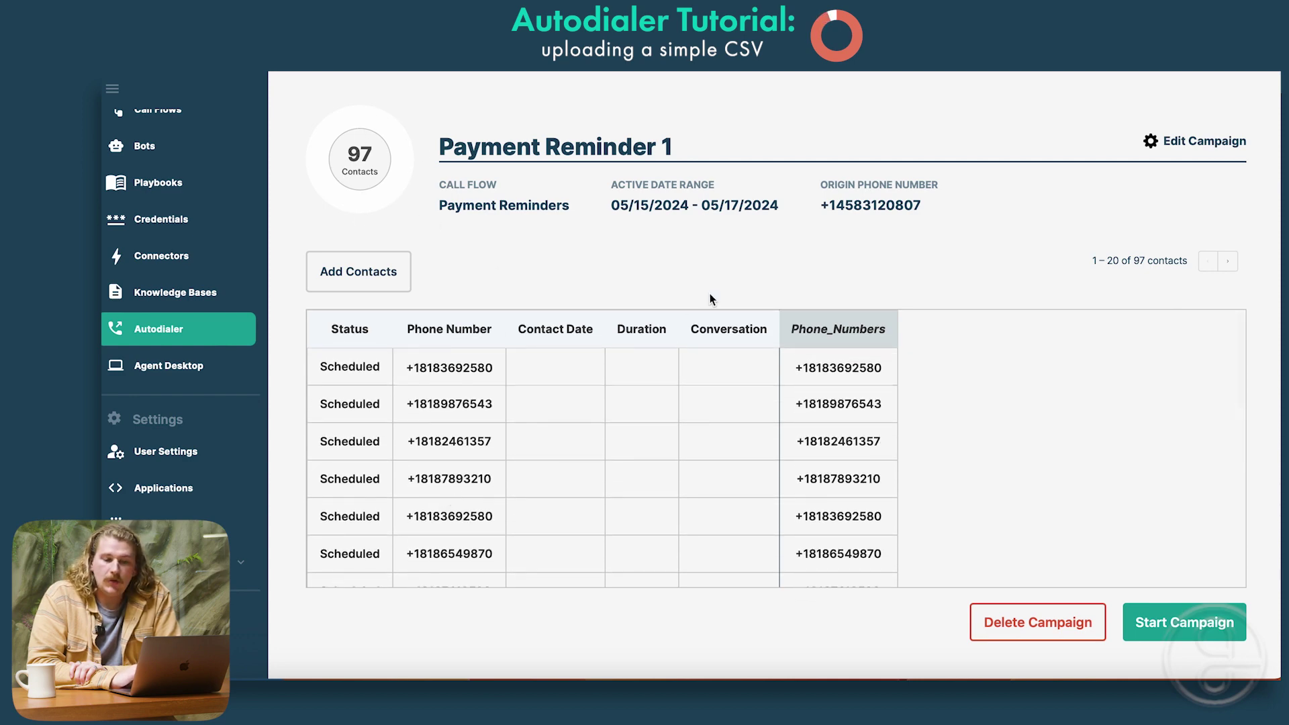
# Start Payment Reminder 1, then open a completed Fall Outreach Campaign call's conversation transcript
pyautogui.click(1173, 631)
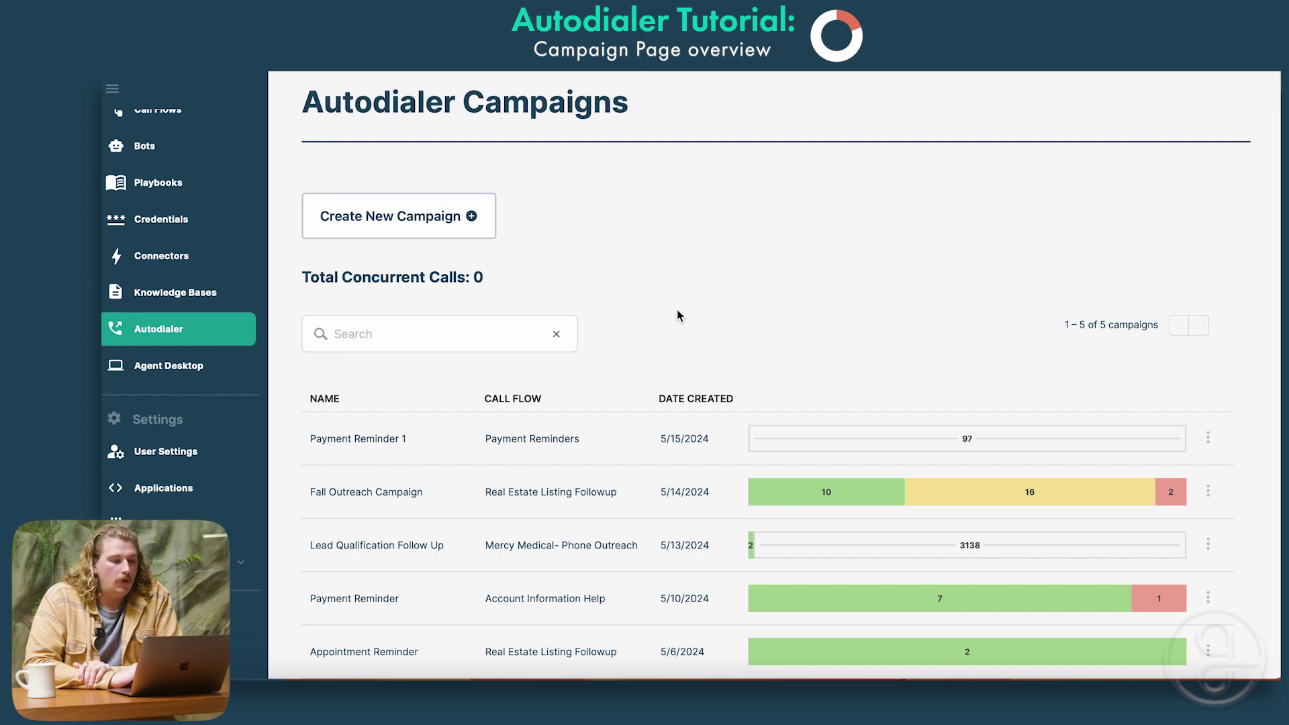
pyautogui.click(614, 502)
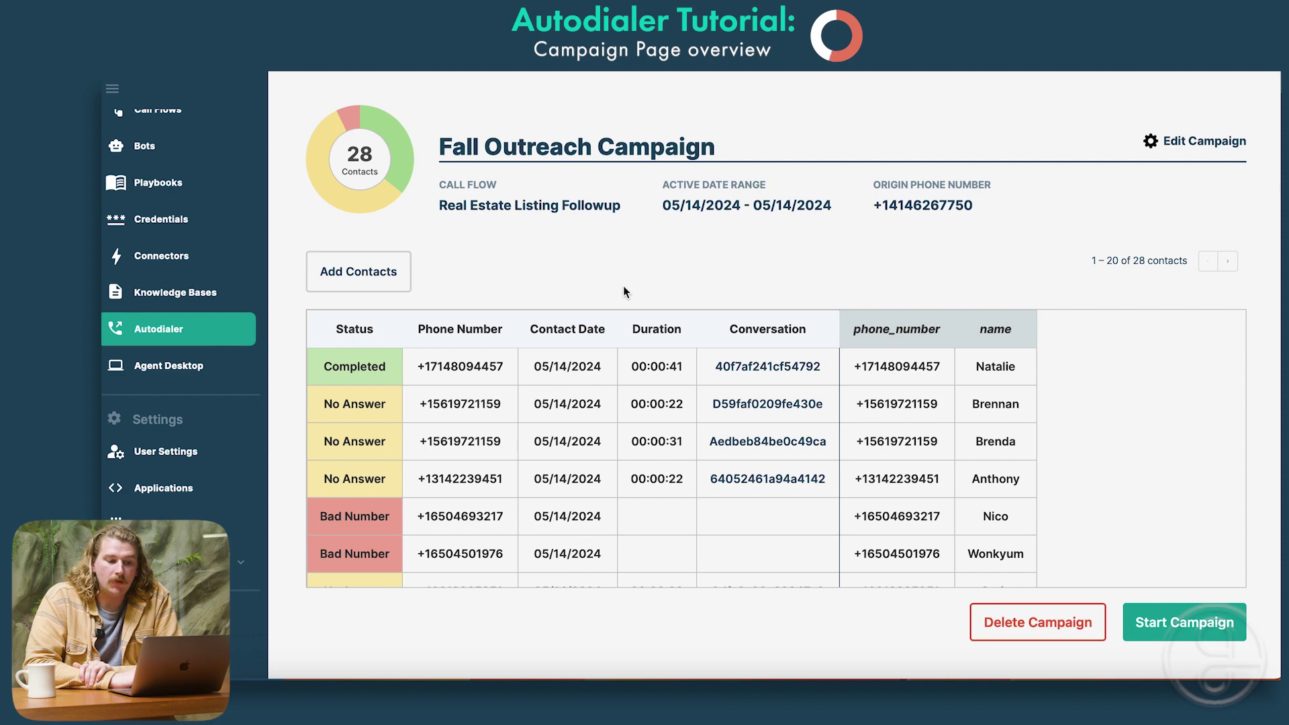
pyautogui.click(753, 372)
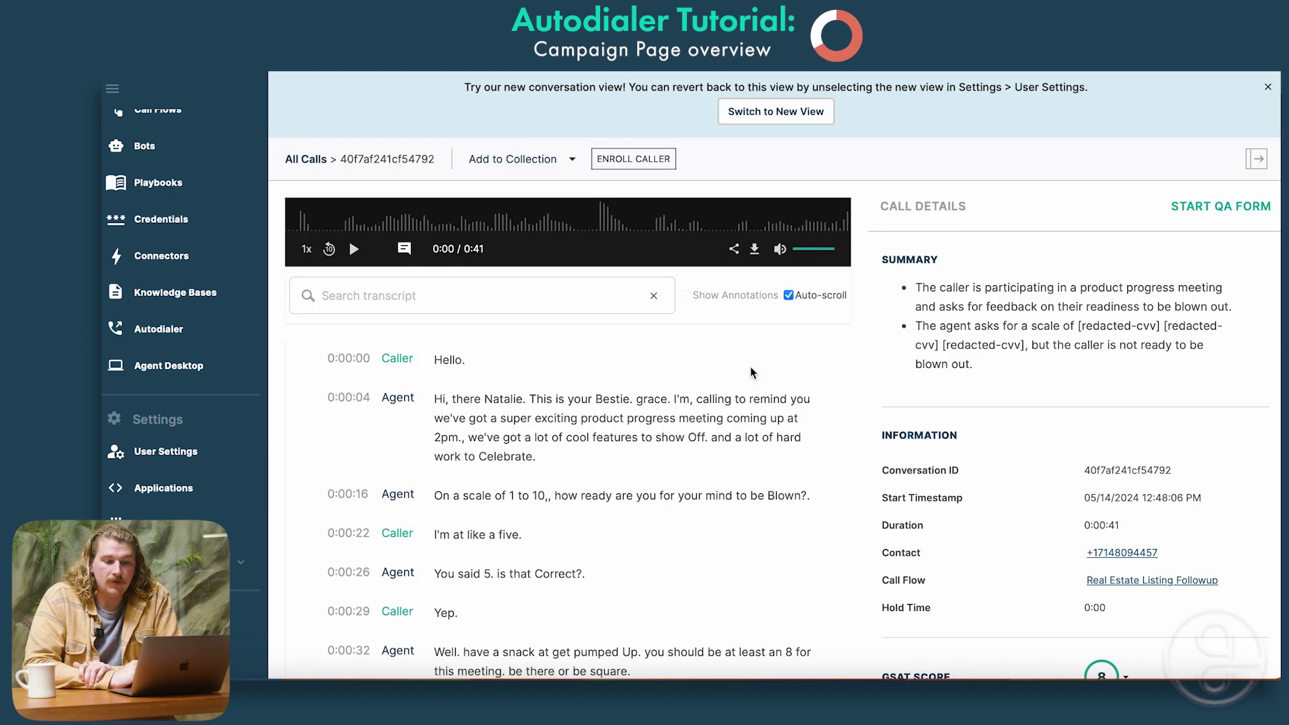